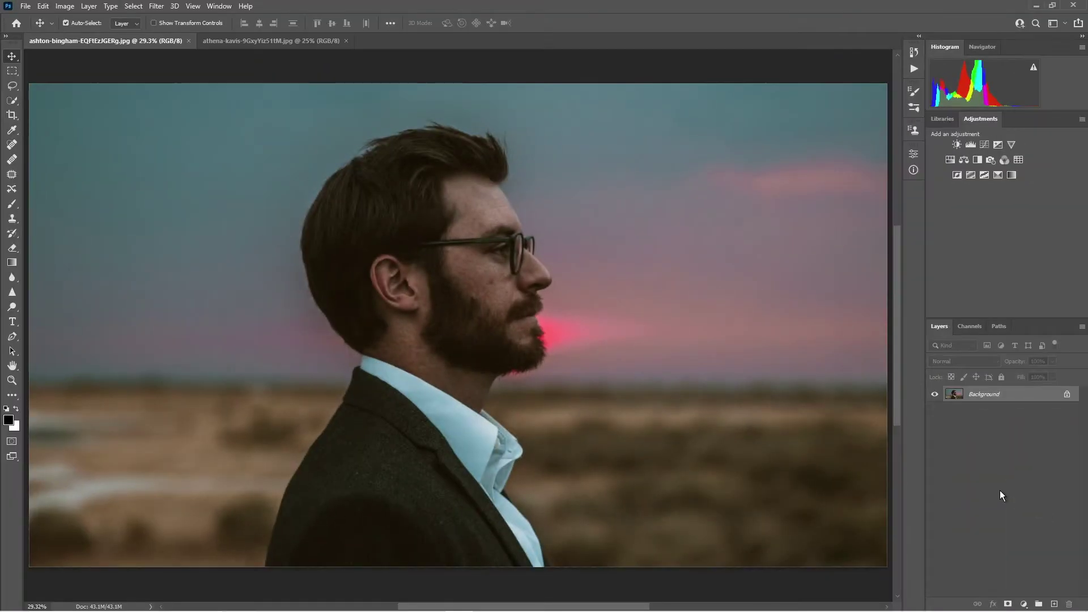
# Step: Select the man's head, beard, shirt and jacket with the Quick Selection tool
pyautogui.click(13, 103)
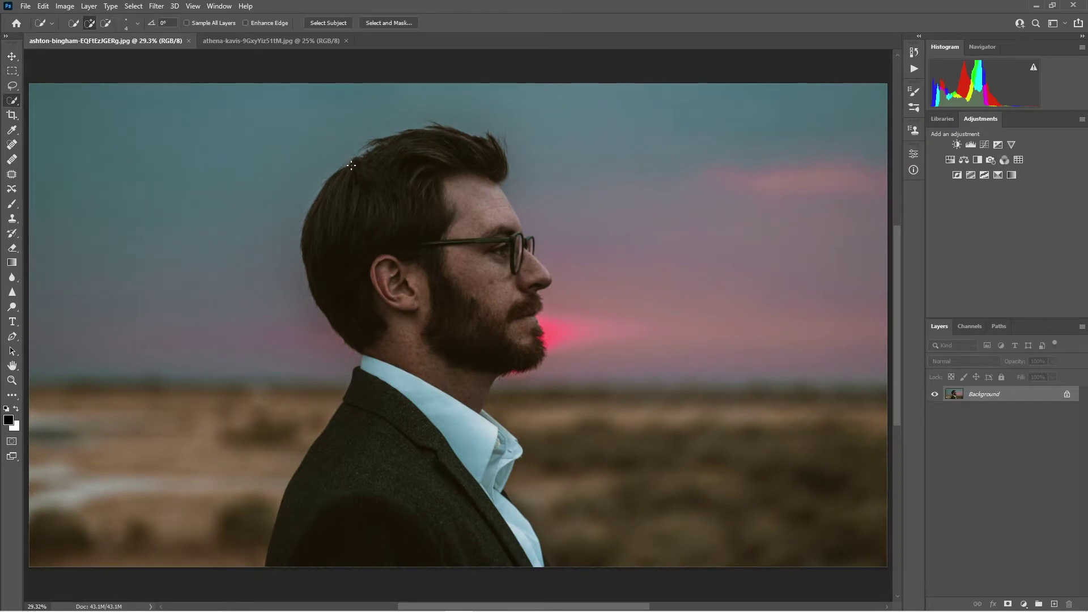
pyautogui.moveTo(391, 175)
pyautogui.mouseDown()
pyautogui.moveTo(422, 142)
pyautogui.moveTo(473, 134)
pyautogui.moveTo(509, 250)
pyautogui.mouseUp()
pyautogui.moveTo(406, 240); pyautogui.dragTo(476, 297)
pyautogui.moveTo(488, 419)
pyautogui.mouseDown()
pyautogui.moveTo(510, 448)
pyautogui.moveTo(496, 496)
pyautogui.moveTo(545, 565)
pyautogui.mouseUp()
pyautogui.moveTo(467, 554); pyautogui.dragTo(405, 551)
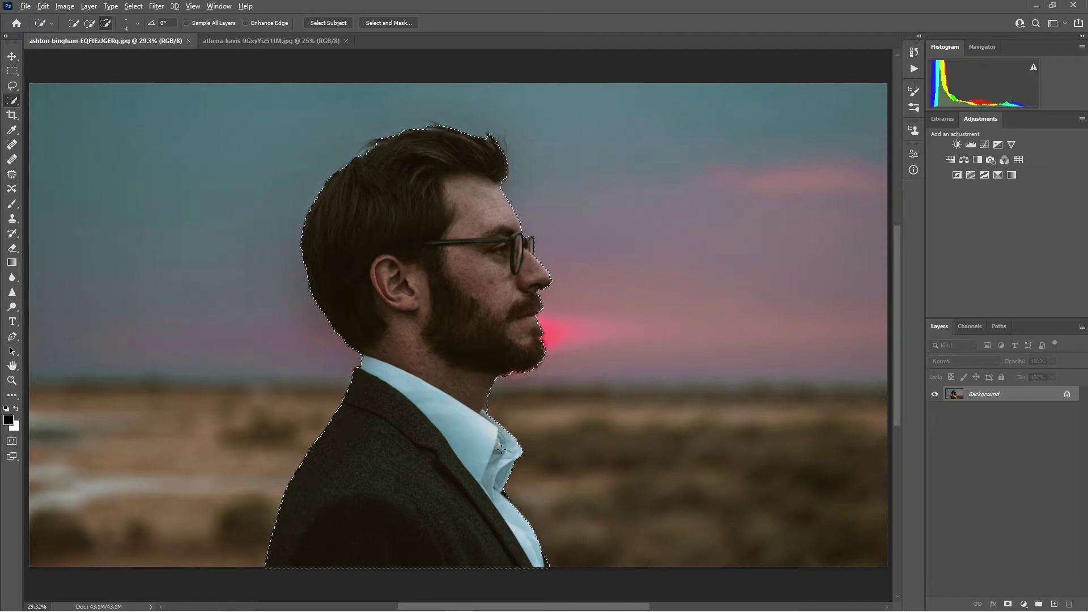
# Step: Subtract the strip of background in front of the man's neck, between beard and collar, from the selection
pyautogui.scroll(9, 533, 339)
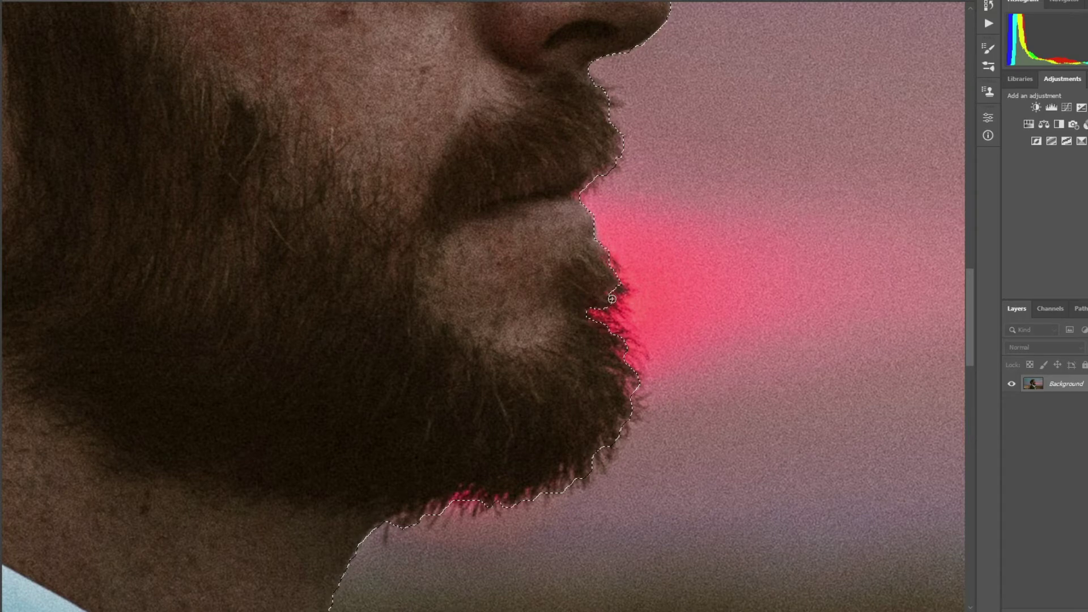
pyautogui.scroll(-2, 592, 177)
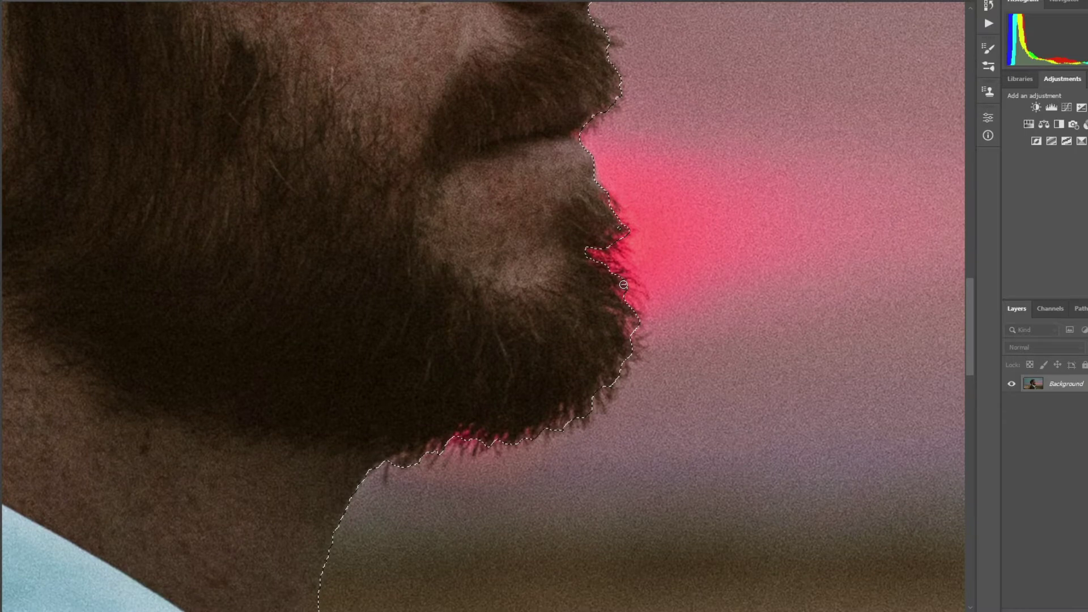
pyautogui.scroll(-4, 642, 323)
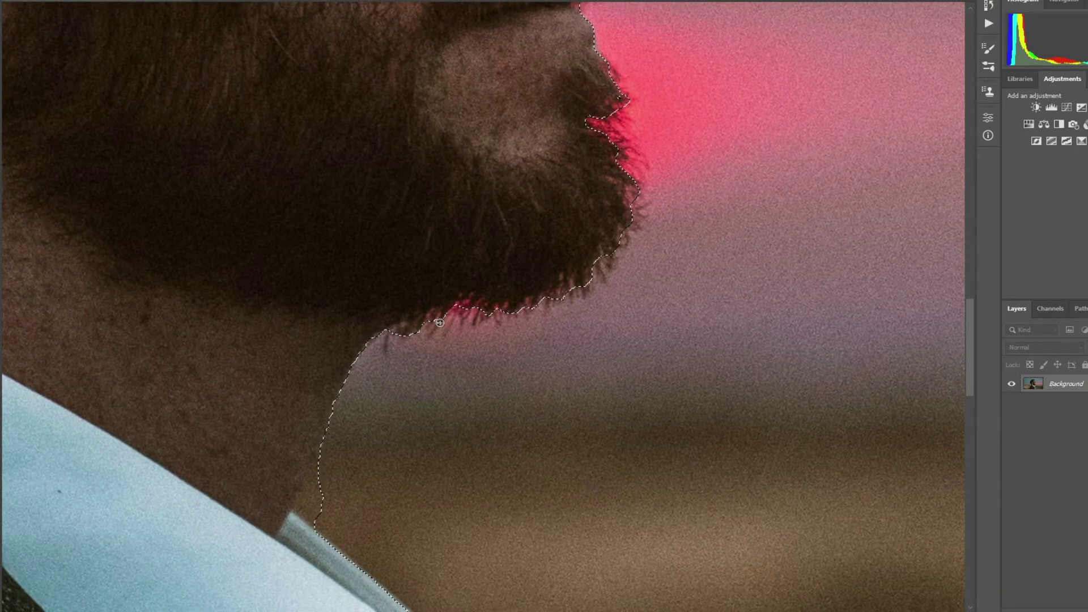
pyautogui.scroll(-5, 457, 309)
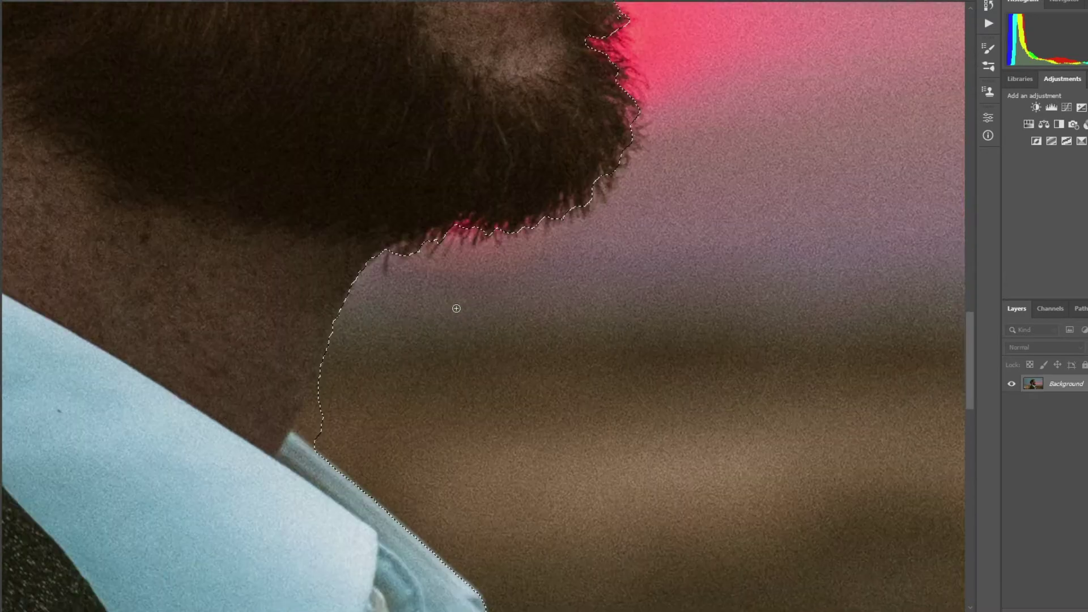
pyautogui.moveTo(320, 309)
pyautogui.mouseDown()
pyautogui.moveTo(300, 346)
pyautogui.moveTo(317, 363)
pyautogui.mouseUp()
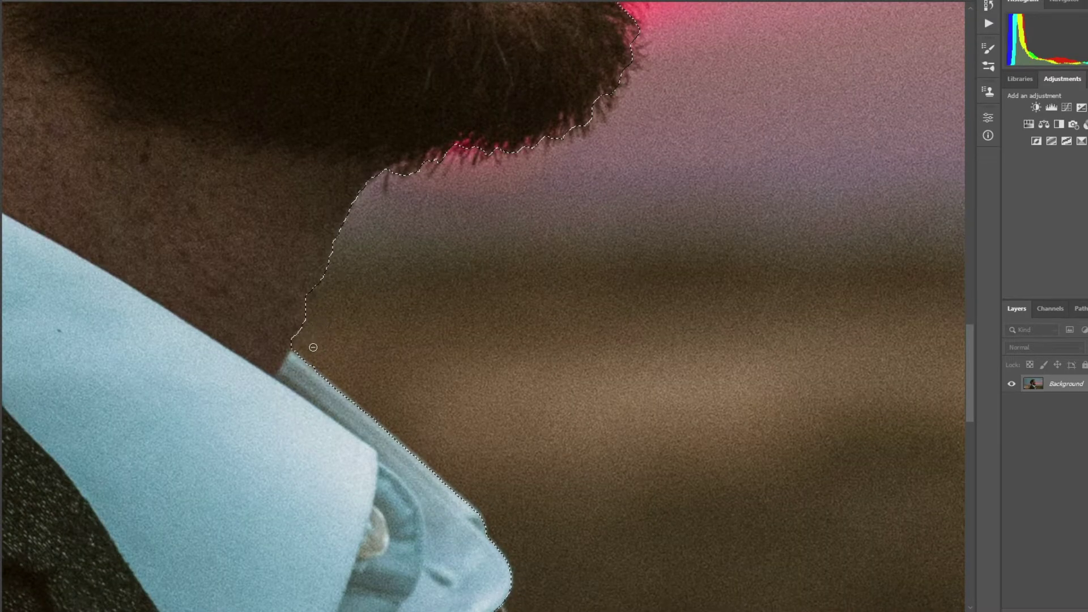
# Step: Inspect the selection edge along the shirt front, the jacket and the back of the head
pyautogui.scroll(-15, 313, 347)
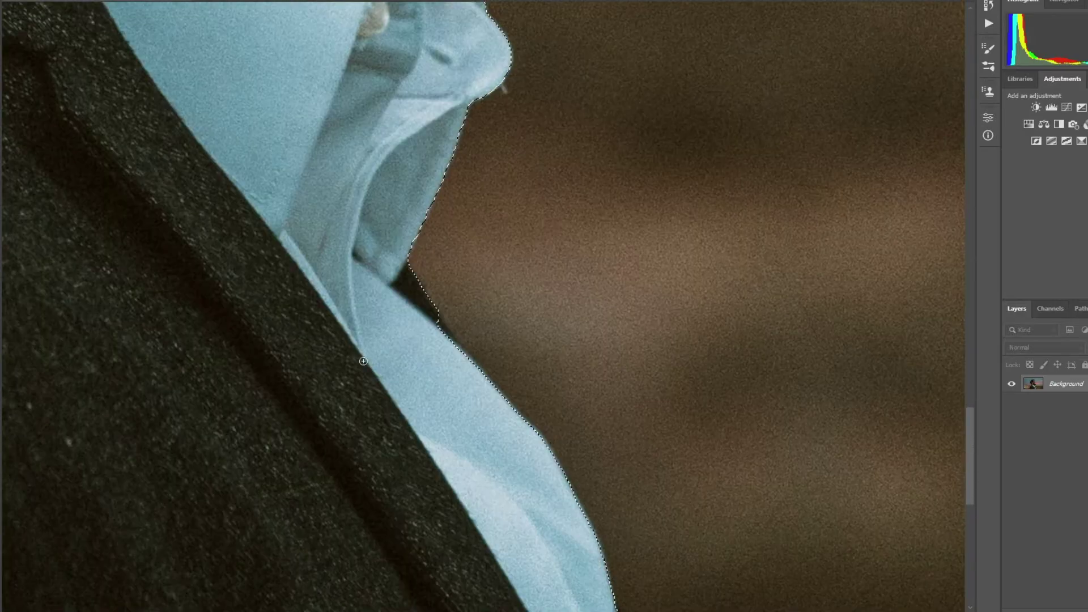
pyautogui.scroll(-2, 480, 361)
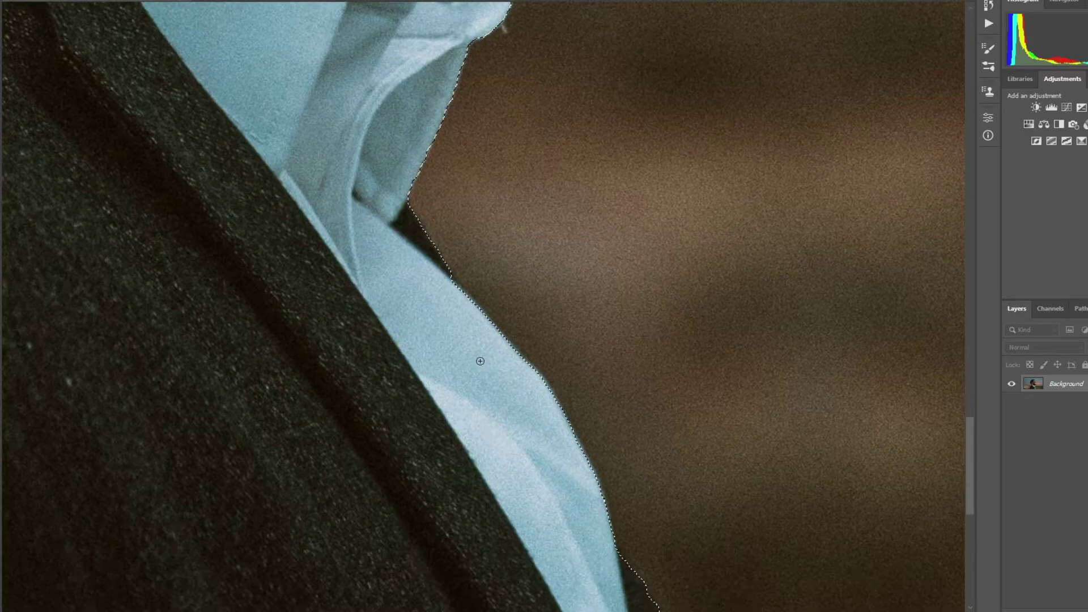
pyautogui.scroll(-7, 480, 361)
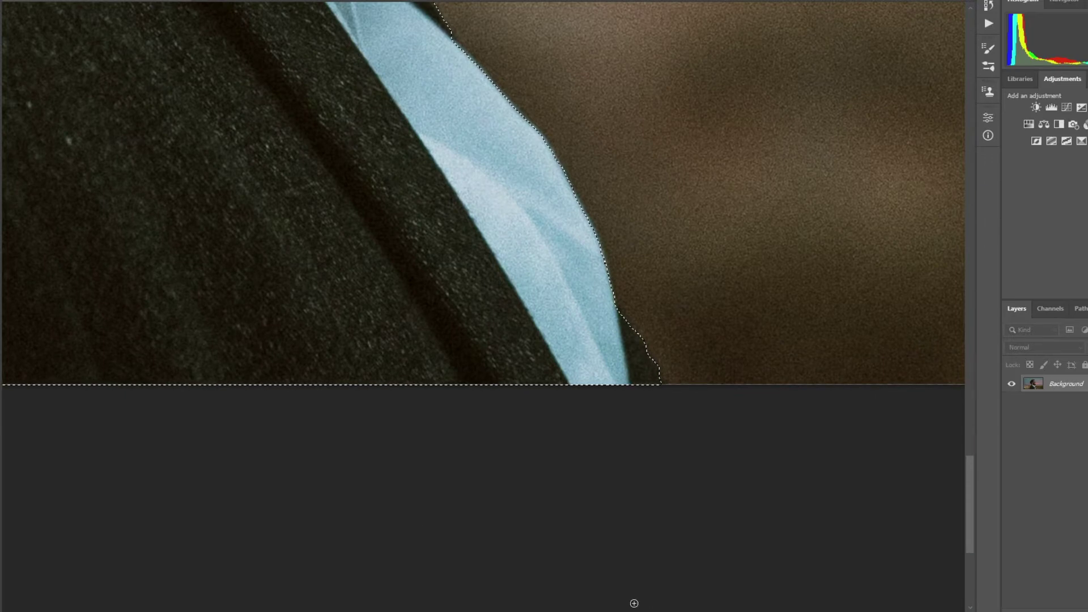
pyautogui.hscroll(-20, 634, 602)
pyautogui.scroll(7, 547, 328)
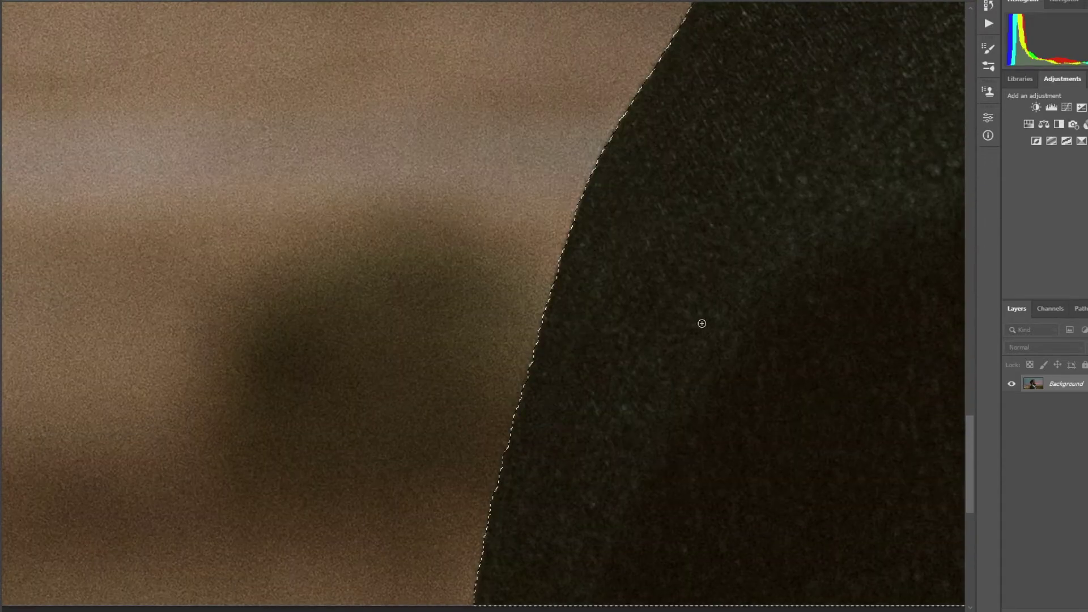
pyautogui.hscroll(-5, 702, 323)
pyautogui.scroll(9, 731, 331)
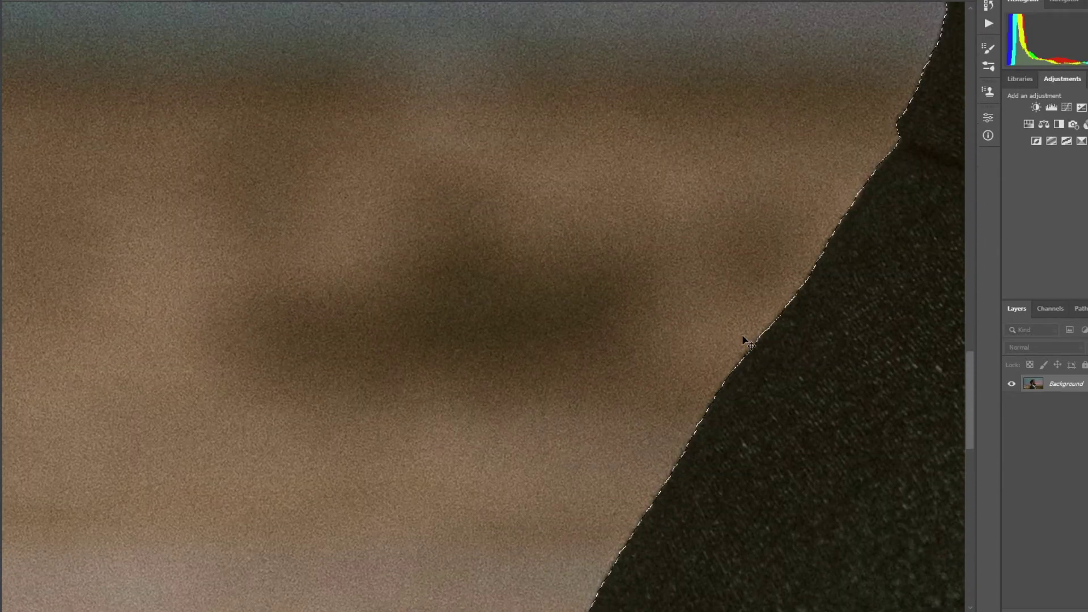
pyautogui.hscroll(6, 742, 336)
pyautogui.scroll(2, 742, 337)
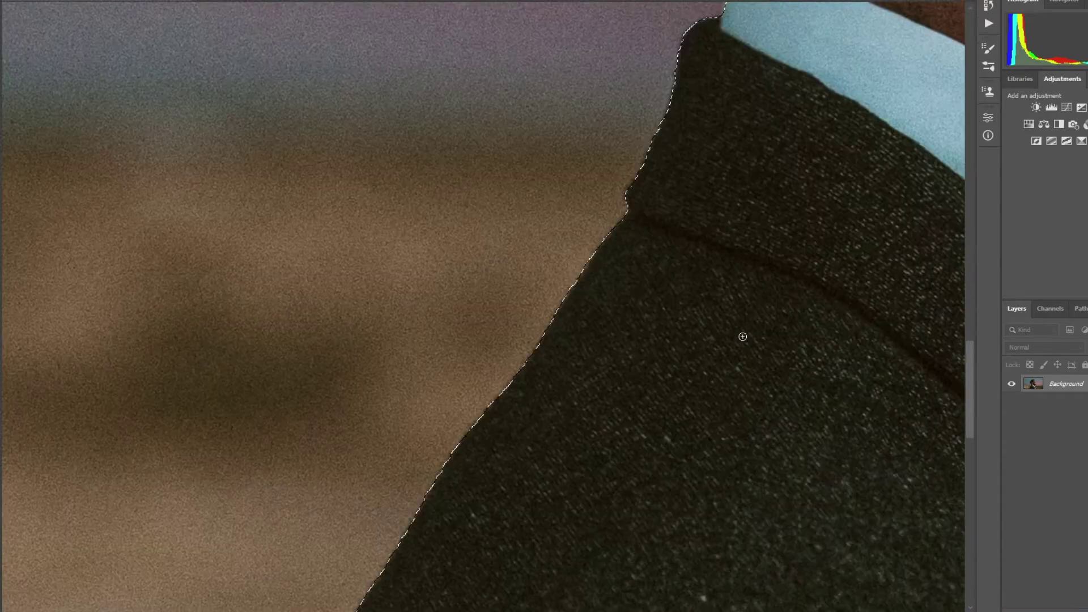
pyautogui.scroll(18, 743, 336)
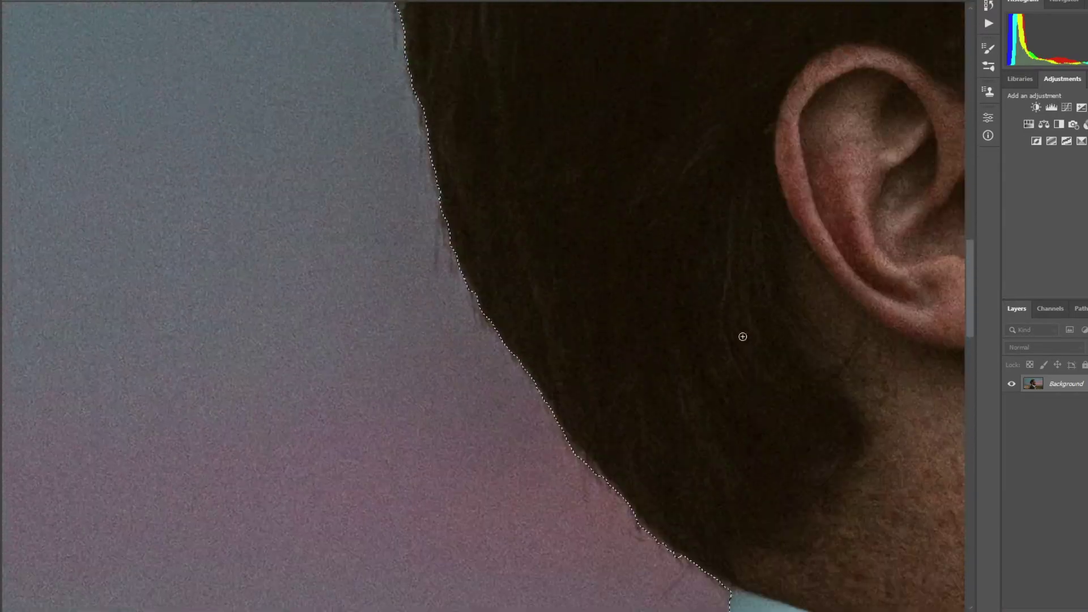
pyautogui.scroll(18, 743, 337)
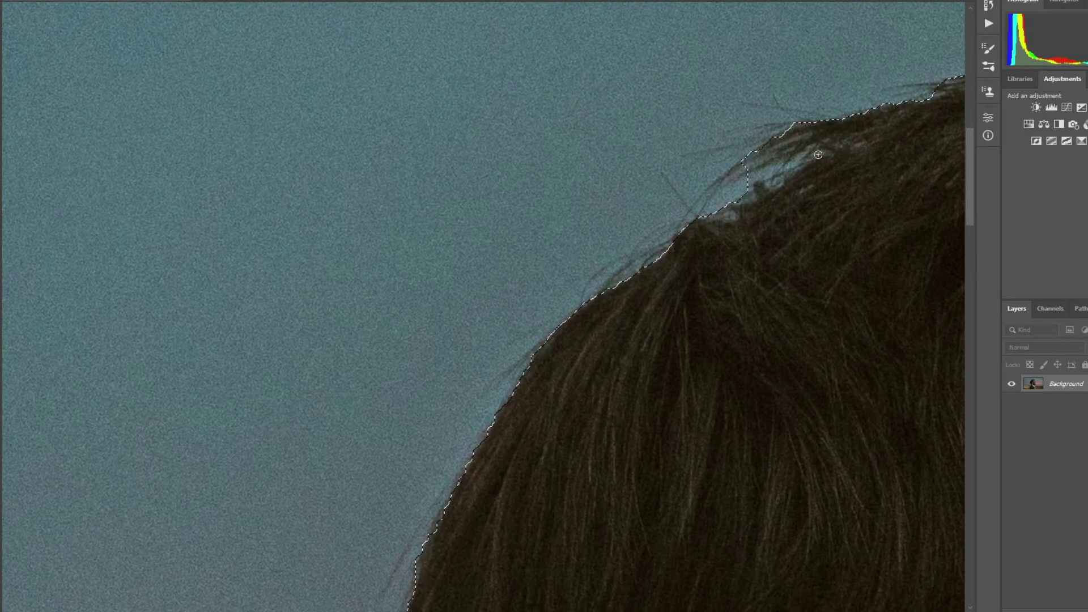
pyautogui.scroll(4, 932, 175)
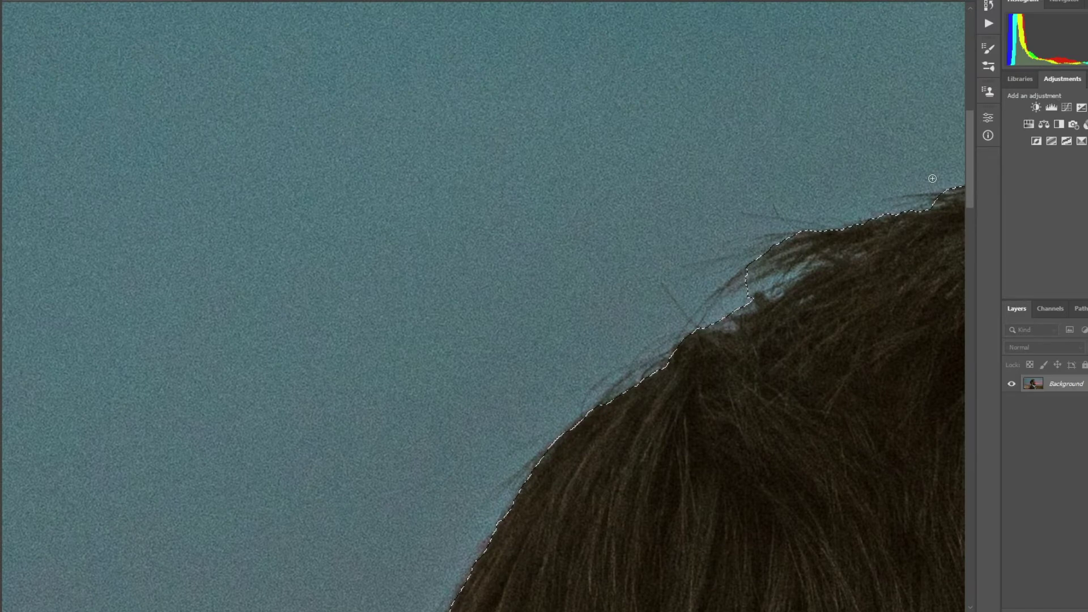
# Step: Add the stray hairs at the front of the quiff to the selection and subtract the background beneath it at the forehead
pyautogui.hscroll(9, 920, 180)
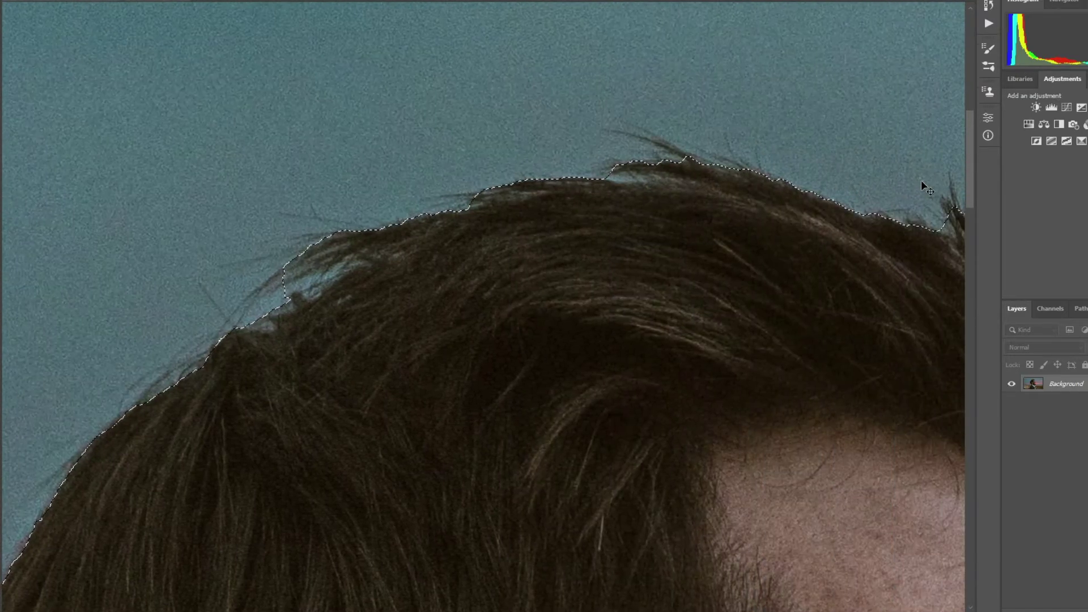
pyautogui.hscroll(6, 869, 185)
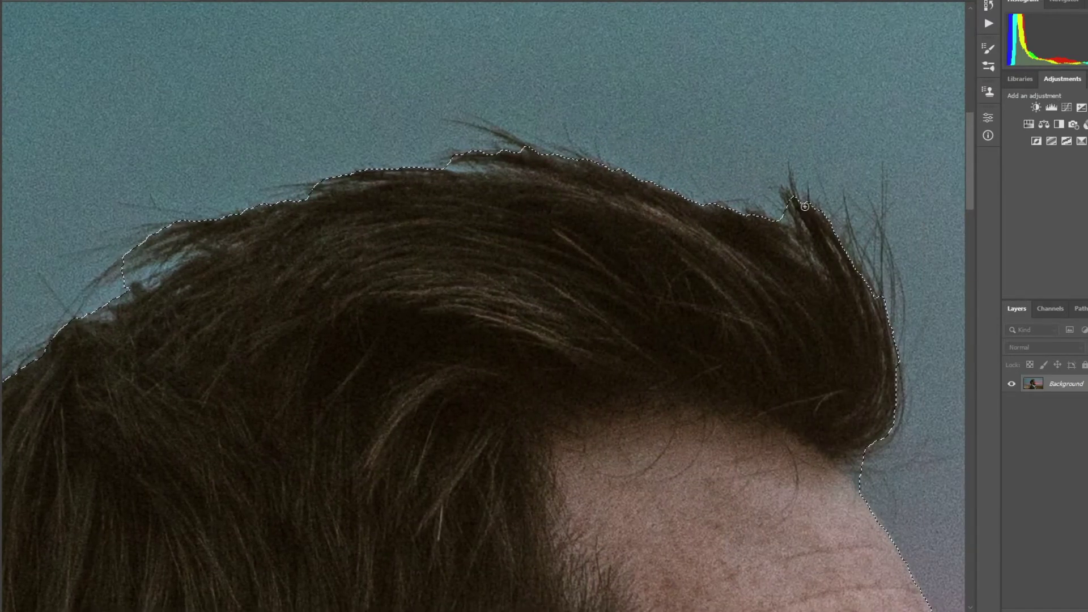
pyautogui.moveTo(805, 206)
pyautogui.mouseDown()
pyautogui.moveTo(792, 170)
pyautogui.moveTo(876, 279)
pyautogui.moveTo(894, 374)
pyautogui.mouseUp()
pyautogui.scroll(-5, 892, 321)
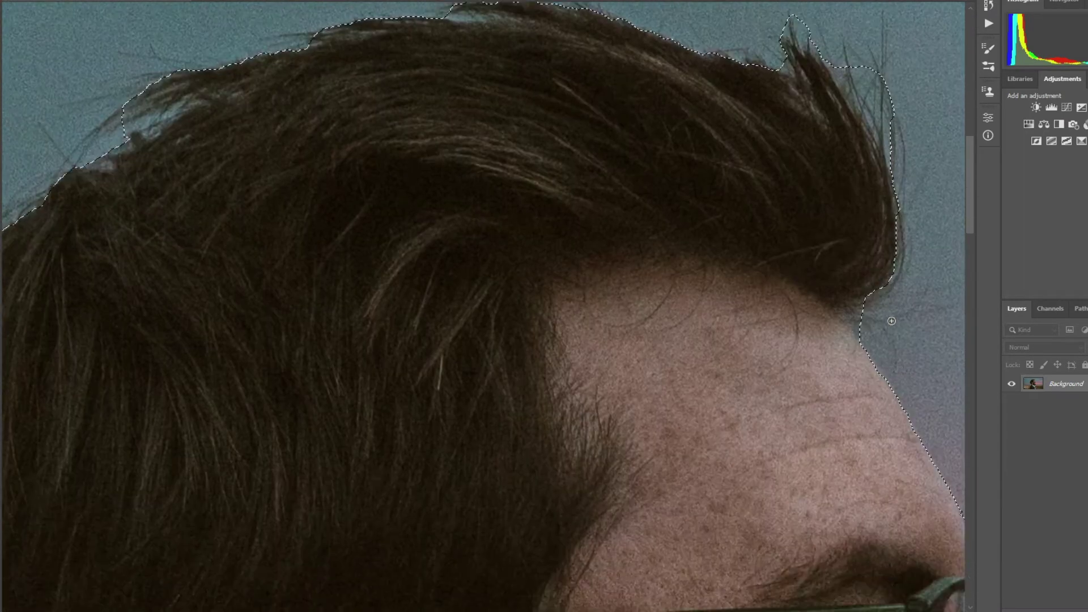
pyautogui.moveTo(872, 291)
pyautogui.mouseDown()
pyautogui.moveTo(855, 314)
pyautogui.moveTo(859, 329)
pyautogui.mouseUp()
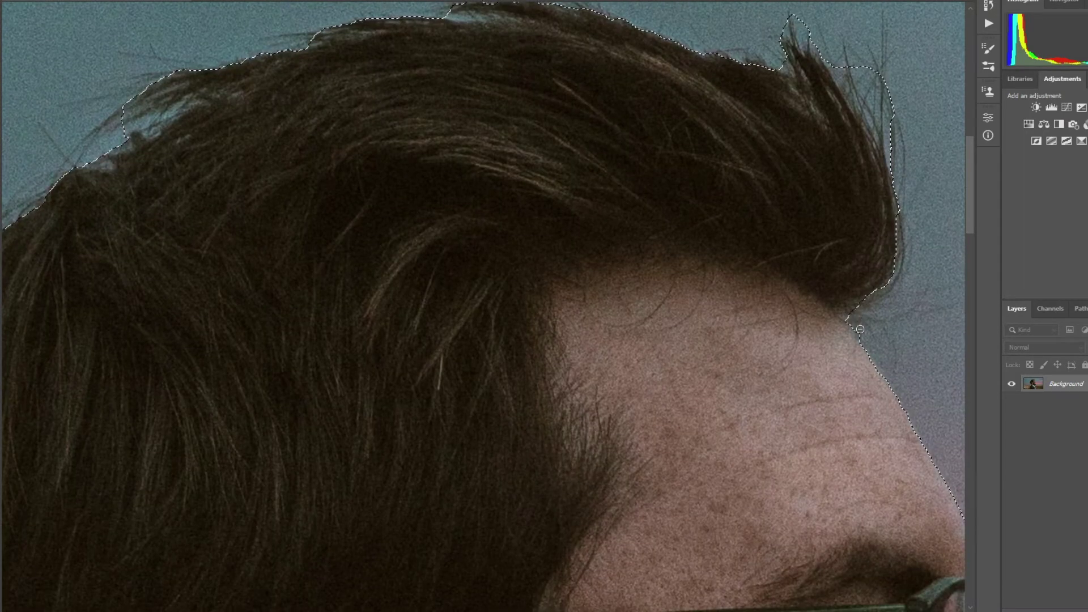
# Step: Check the selection edge down the forehead, glasses, nose and beard, adding the moustache's front edge
pyautogui.scroll(-6, 873, 328)
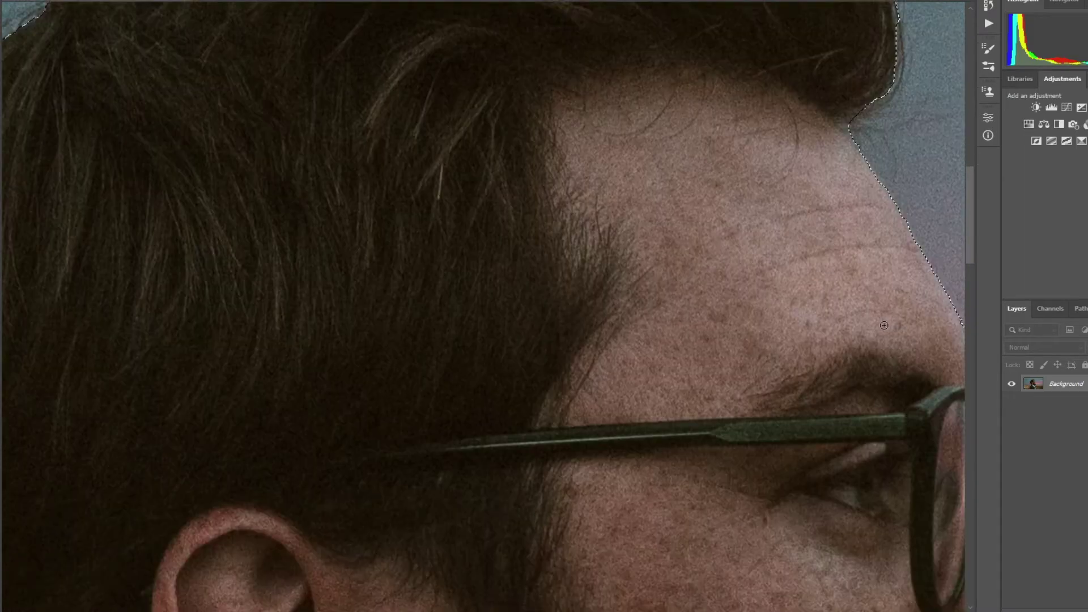
pyautogui.scroll(-2, 884, 325)
pyautogui.hscroll(6, 883, 328)
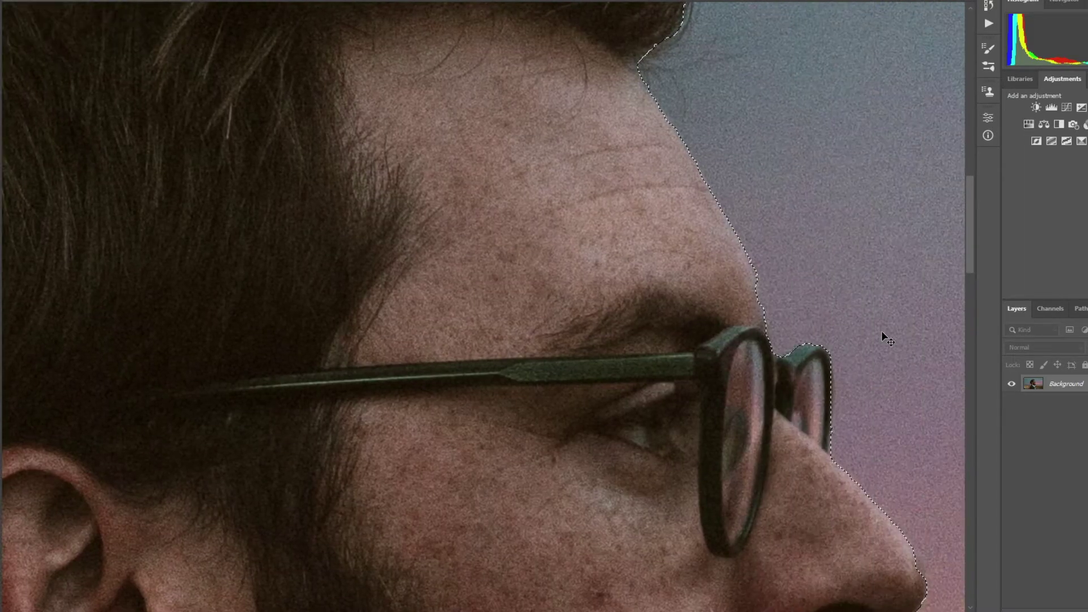
pyautogui.hscroll(1, 881, 331)
pyautogui.scroll(-8, 881, 327)
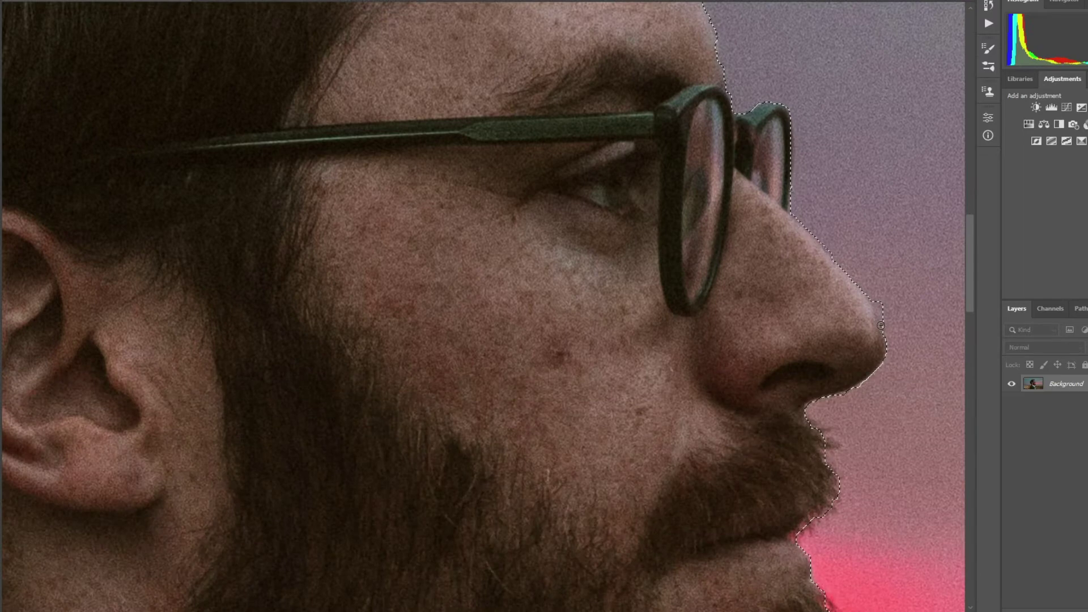
pyautogui.scroll(-10, 881, 326)
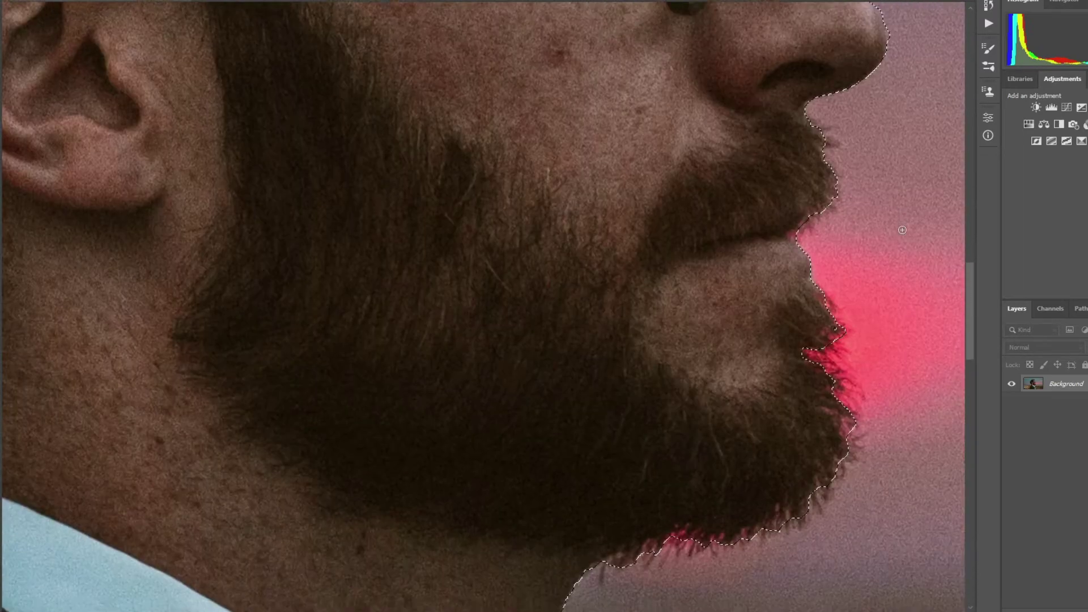
pyautogui.scroll(-1, 902, 230)
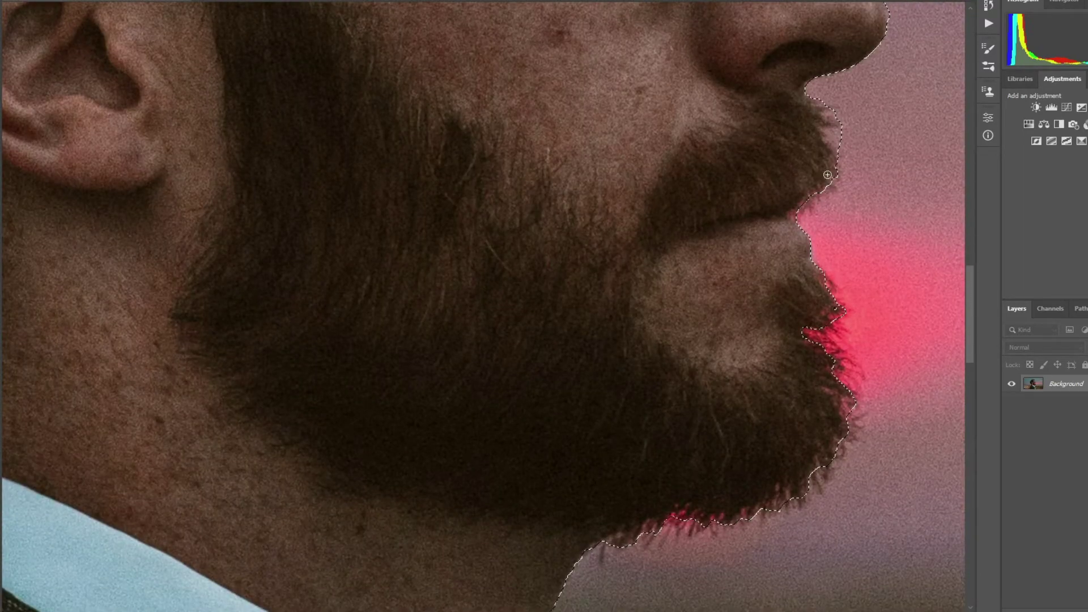
pyautogui.scroll(-5, 827, 175)
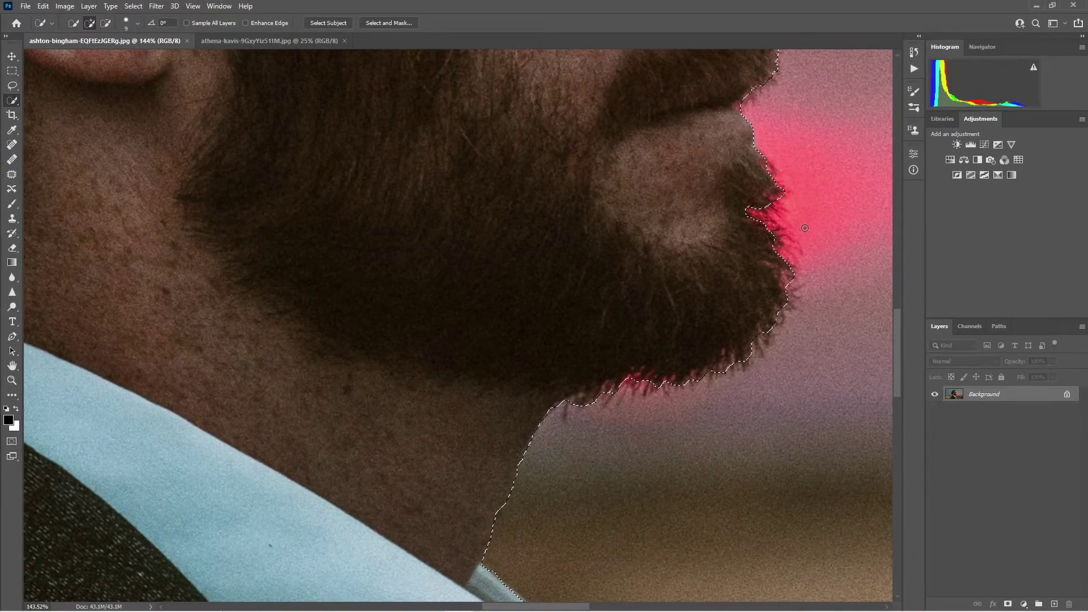
# Step: Open Select and Mask for the whole selection and set its view mode to On Black
pyautogui.hotkey('ctrl', '0')
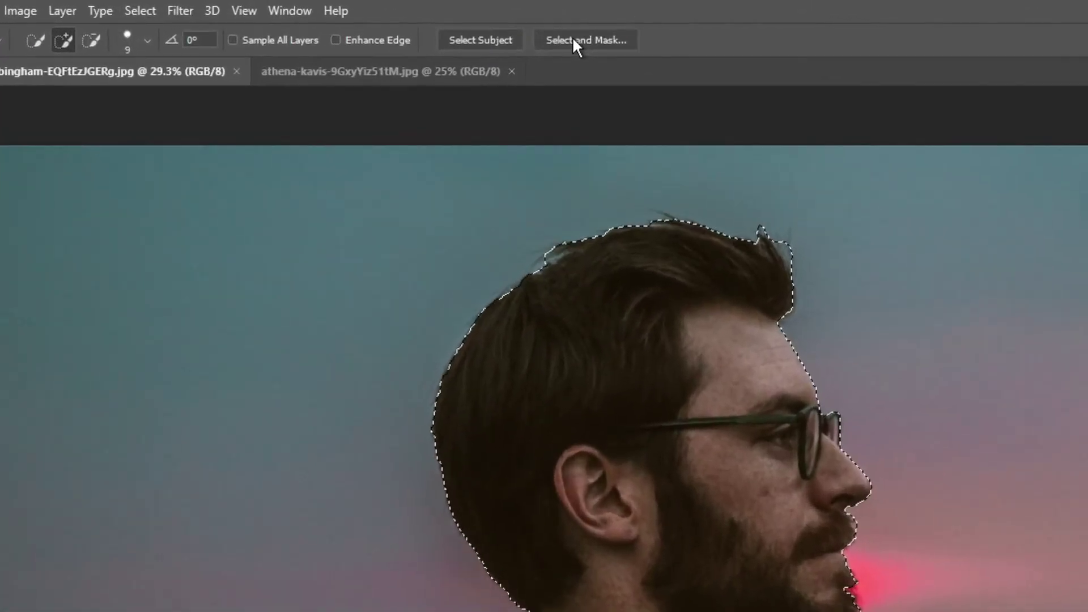
pyautogui.click(383, 23)
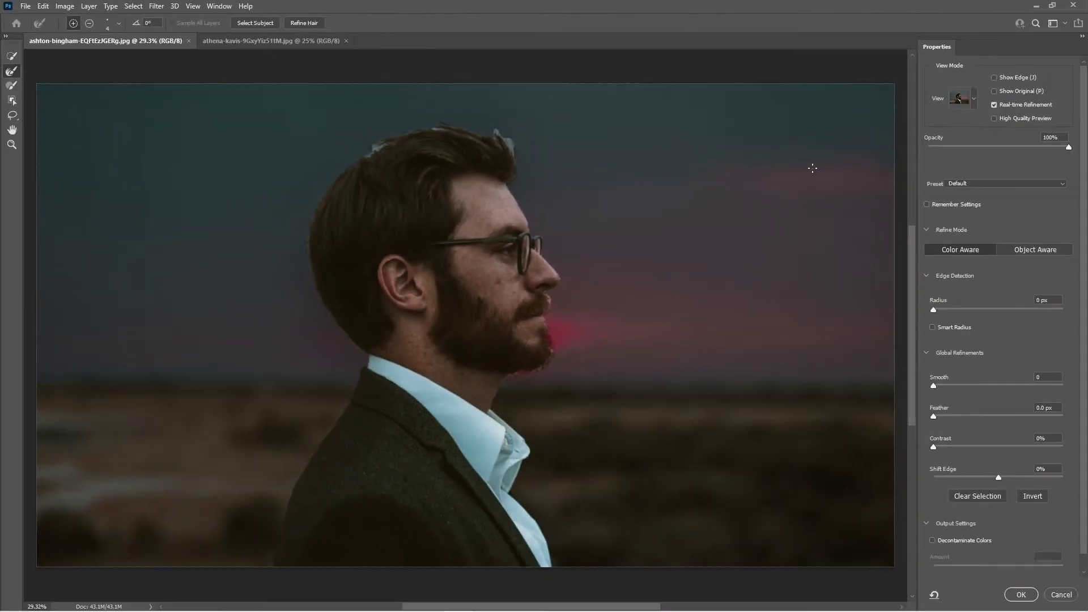
pyautogui.click(974, 100)
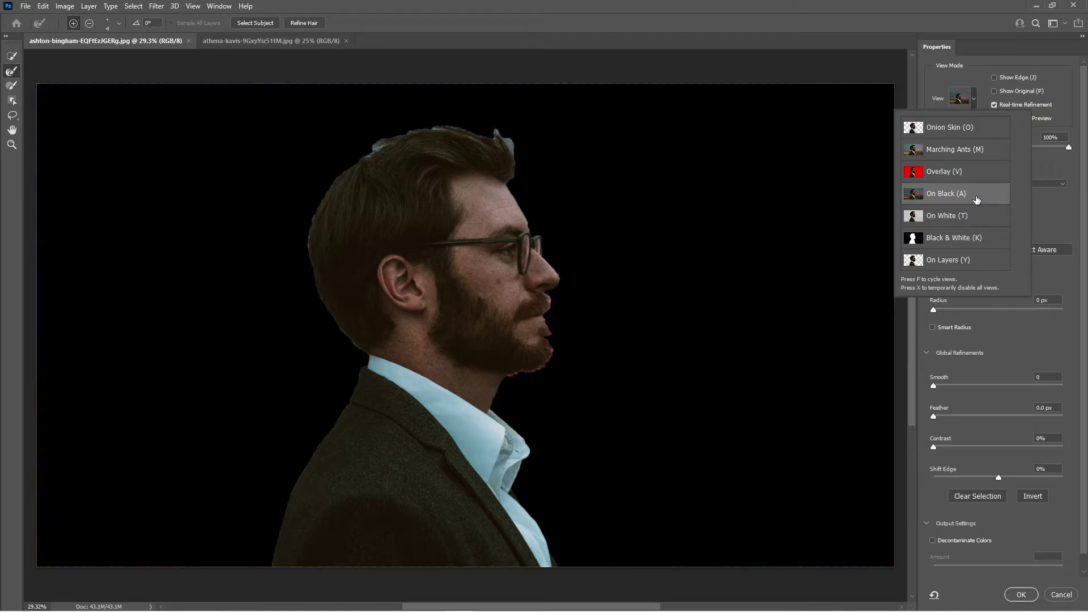
pyautogui.click(976, 199)
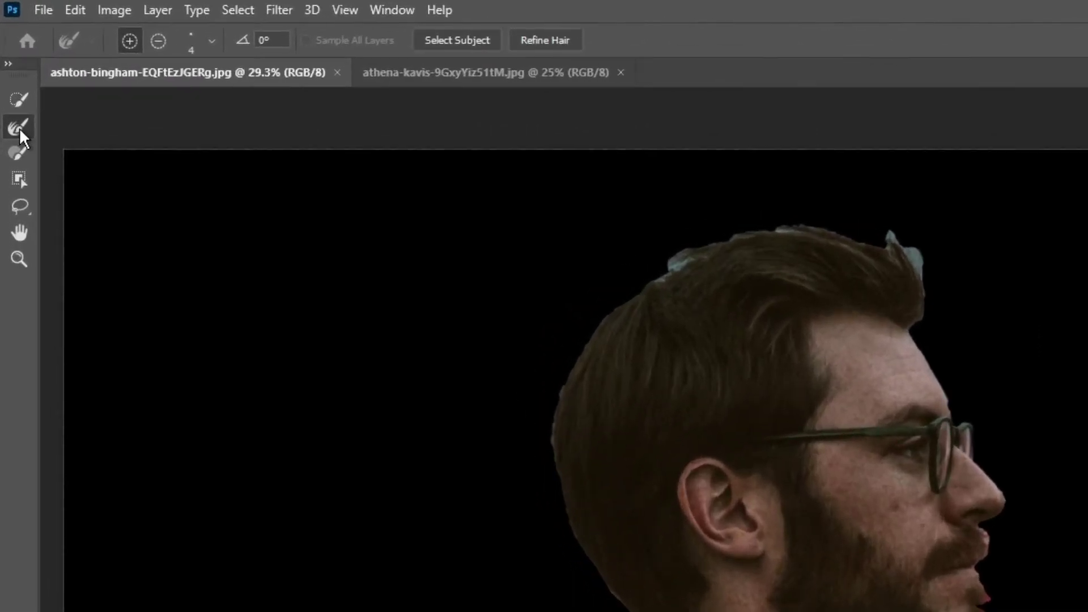
# Step: Brush along the outer edges of the hair and beard with the Refine Edge Brush
pyautogui.click(19, 128)
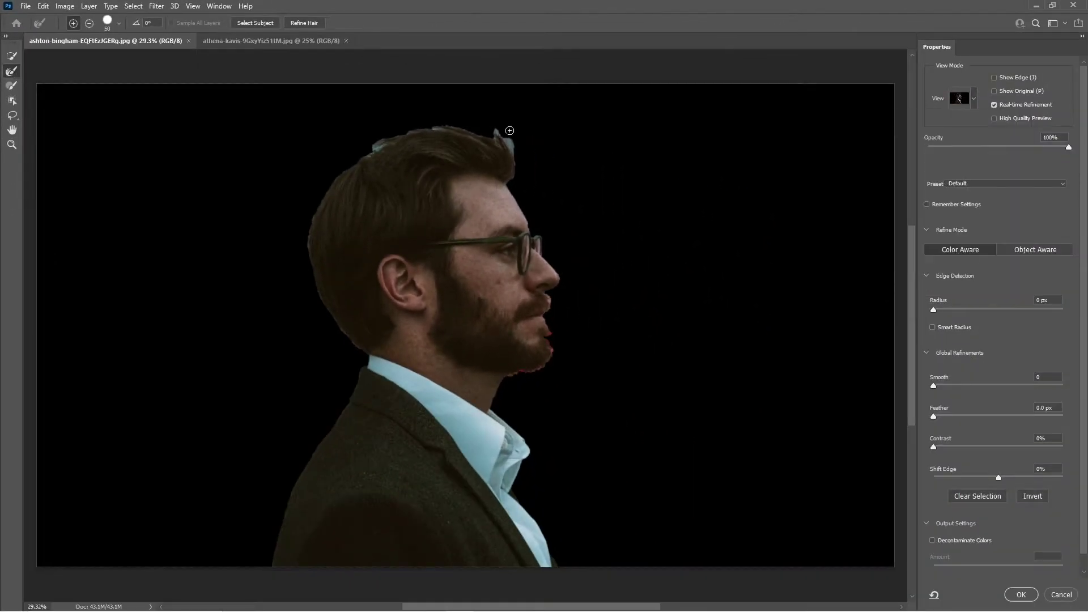
pyautogui.moveTo(498, 134)
pyautogui.mouseDown()
pyautogui.moveTo(511, 167)
pyautogui.moveTo(485, 133)
pyautogui.moveTo(517, 158)
pyautogui.moveTo(516, 136)
pyautogui.moveTo(508, 151)
pyautogui.moveTo(431, 125)
pyautogui.moveTo(376, 142)
pyautogui.moveTo(395, 141)
pyautogui.moveTo(356, 158)
pyautogui.moveTo(328, 191)
pyautogui.moveTo(308, 253)
pyautogui.mouseUp()
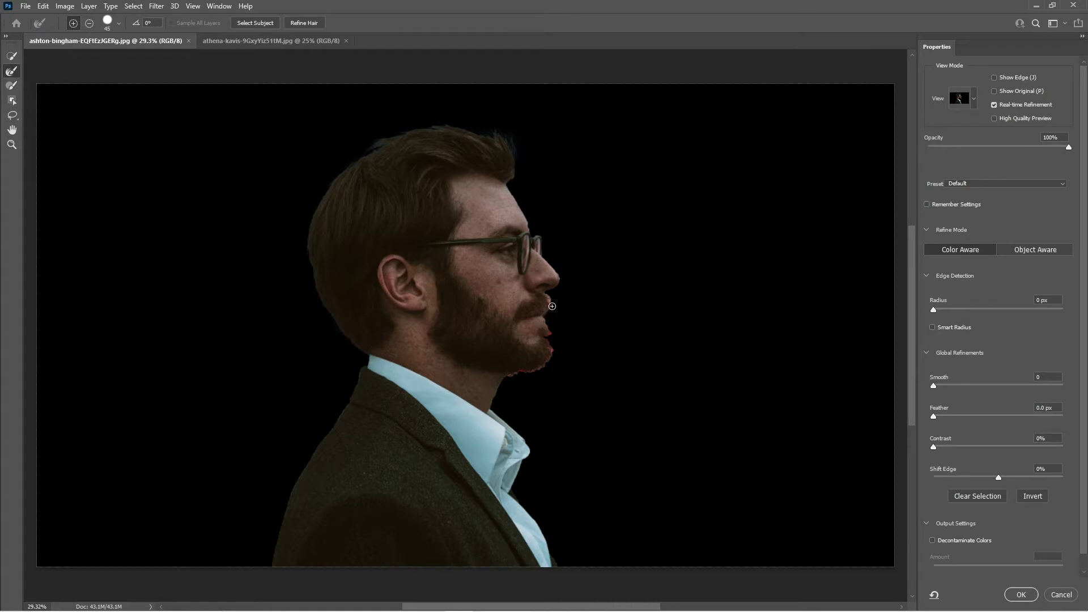
pyautogui.moveTo(549, 346)
pyautogui.mouseDown()
pyautogui.moveTo(538, 368)
pyautogui.moveTo(514, 375)
pyautogui.moveTo(548, 338)
pyautogui.moveTo(546, 361)
pyautogui.mouseUp()
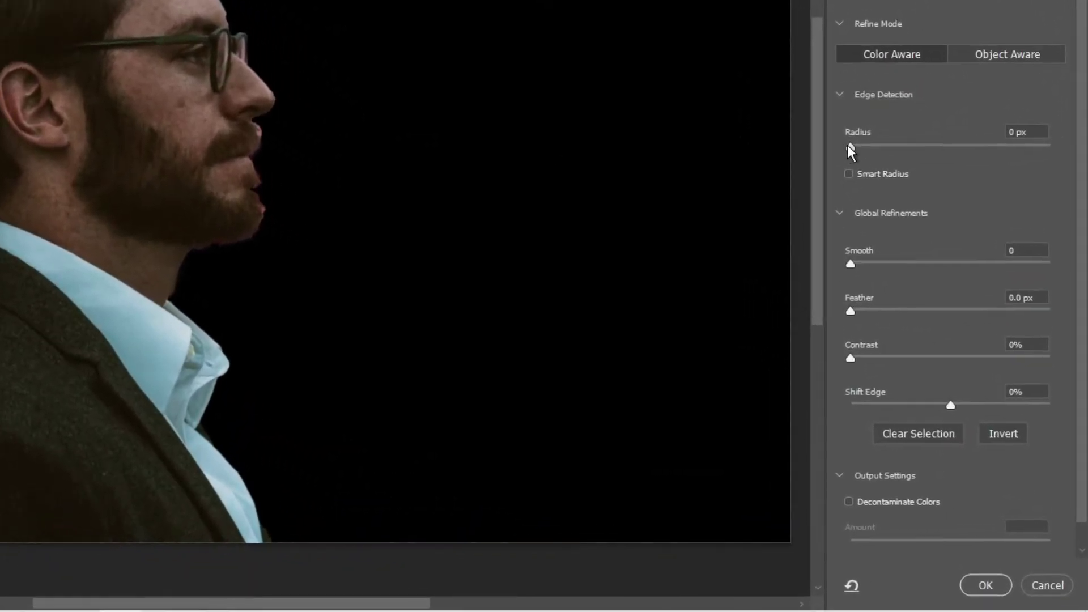
# Step: Set the edge detection radius to 2 px, Smooth to 10 and Feather to 0.6 px
pyautogui.moveTo(932, 309); pyautogui.dragTo(938, 310)
pyautogui.moveTo(860, 149); pyautogui.dragTo(871, 155)
pyautogui.moveTo(850, 264); pyautogui.dragTo(871, 264)
pyautogui.moveTo(850, 311); pyautogui.dragTo(856, 313)
# Step: Output the refined selection as a new layer with layer mask
pyautogui.scroll(-1, 867, 318)
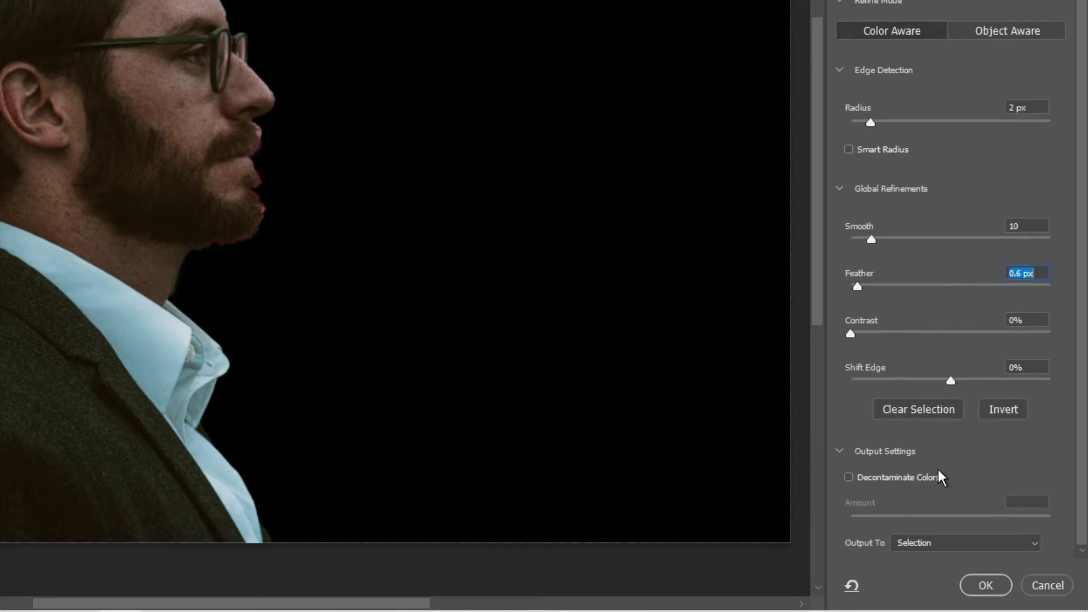
pyautogui.click(1032, 545)
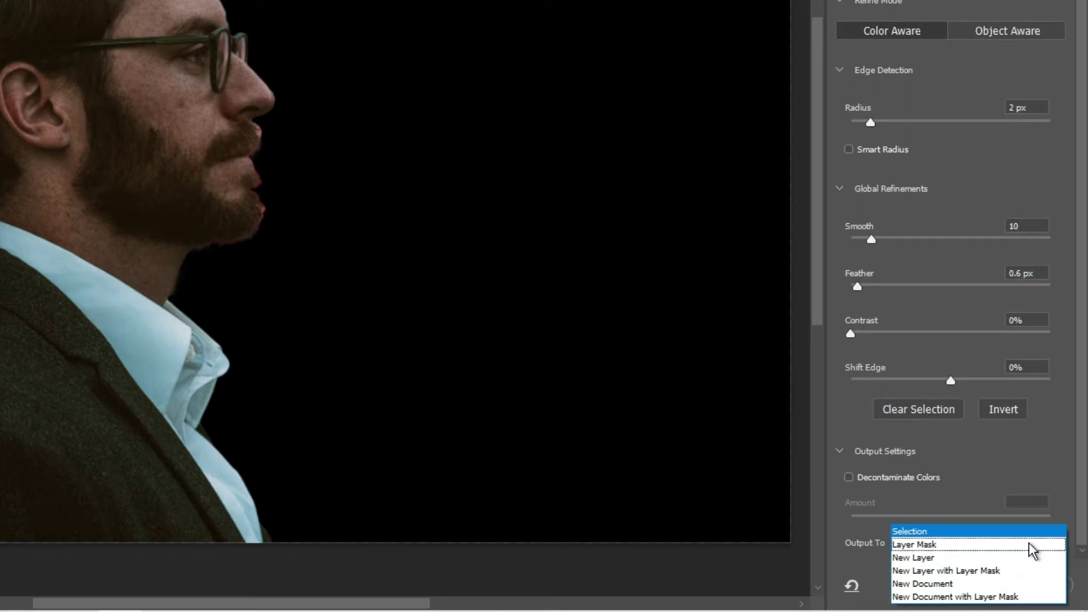
pyautogui.click(983, 573)
pyautogui.click(983, 584)
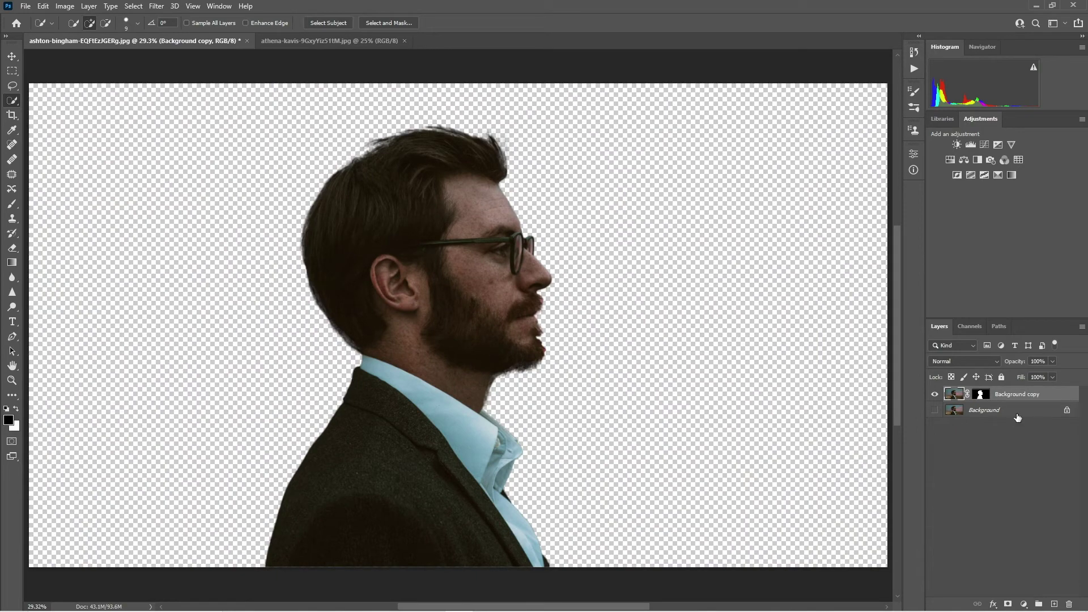
# Step: Rename the masked cutout layer as Subject
pyautogui.doubleClick(1017, 395)
pyautogui.write('Subject')
pyautogui.press('Return')
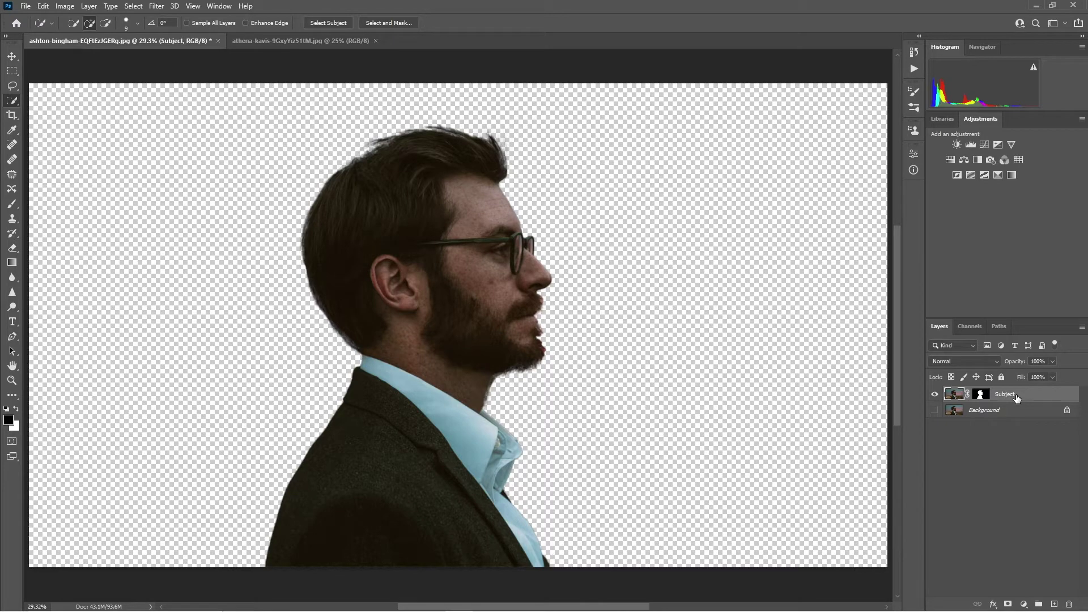
# Step: Add a white (ffffff) Solid Color fill layer and place it directly below the Subject layer
pyautogui.click(1023, 603)
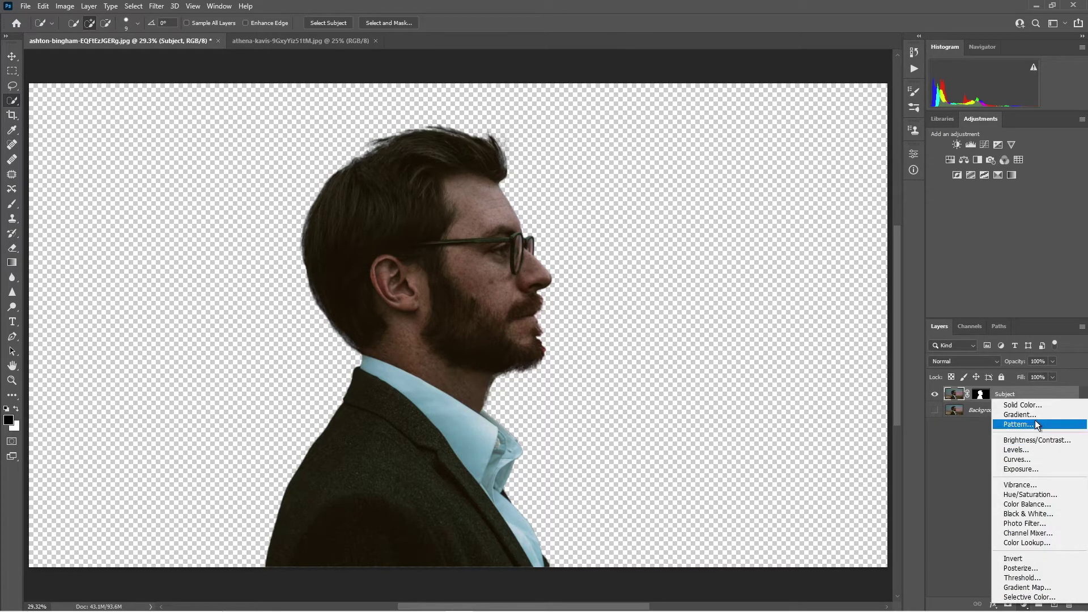
pyautogui.click(1034, 404)
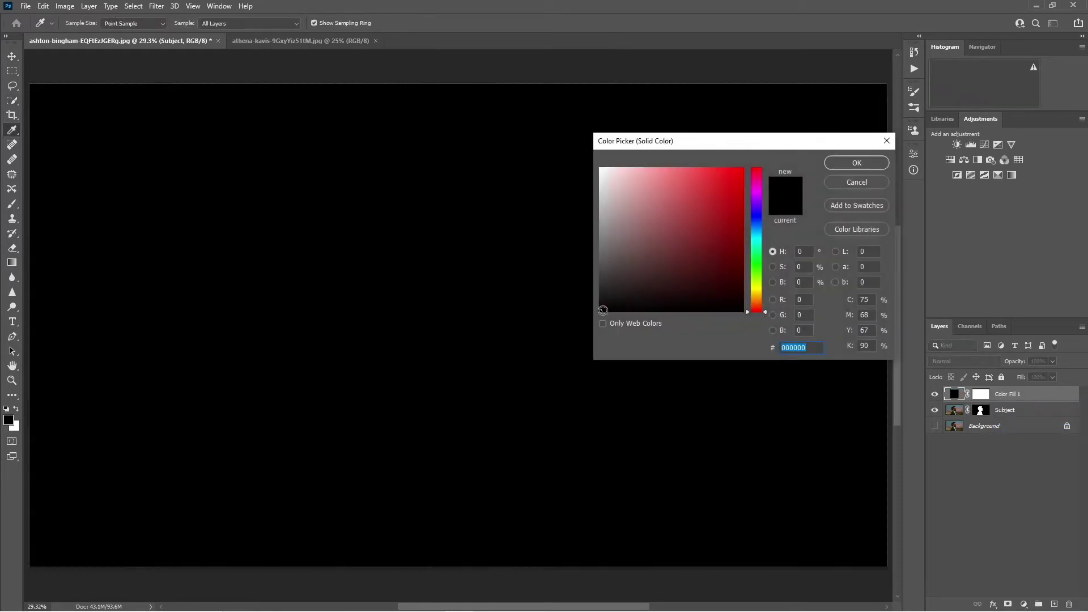
pyautogui.moveTo(599, 308); pyautogui.dragTo(590, 140)
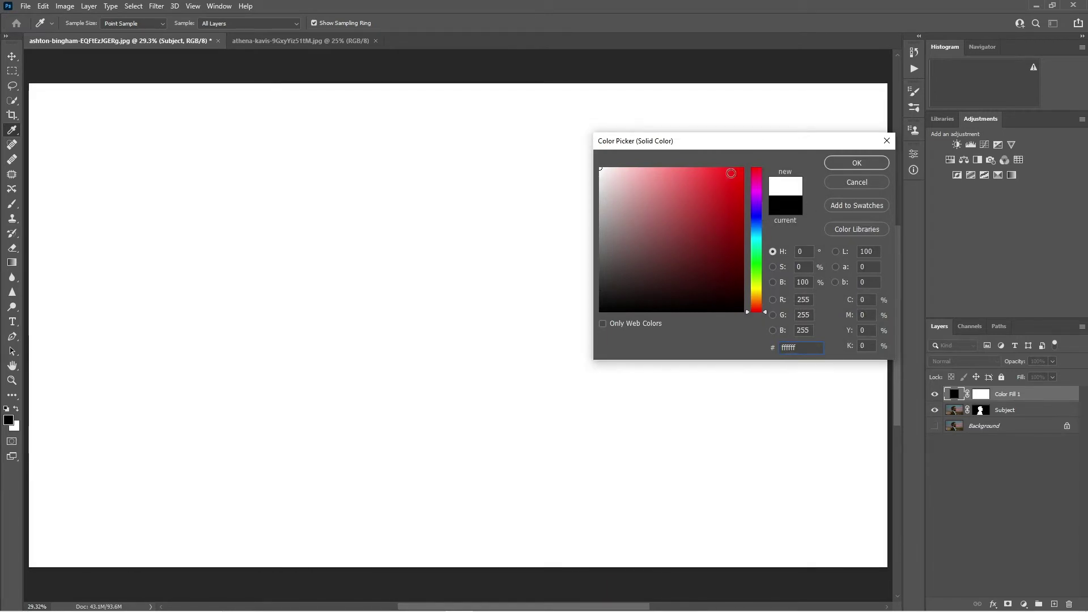
pyautogui.click(843, 163)
pyautogui.moveTo(1026, 399); pyautogui.dragTo(1026, 421)
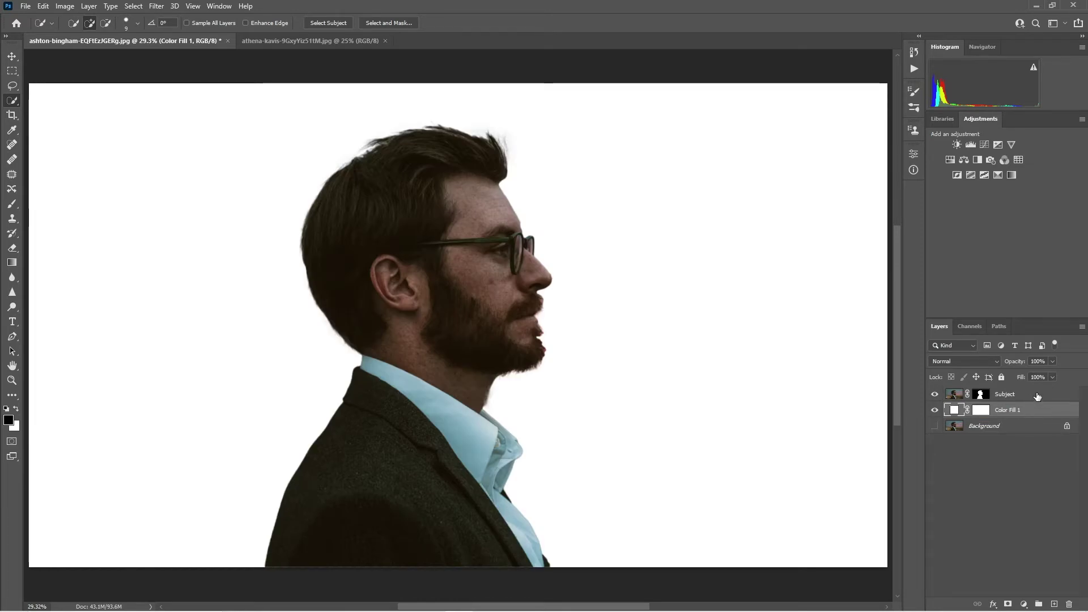
pyautogui.click(1037, 396)
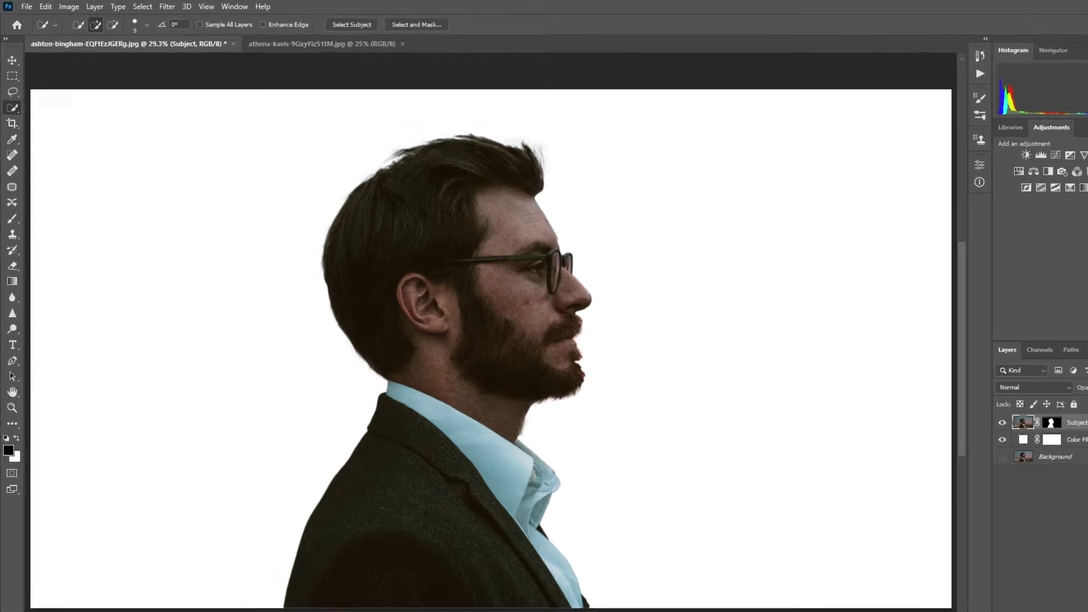
pyautogui.click(69, 6)
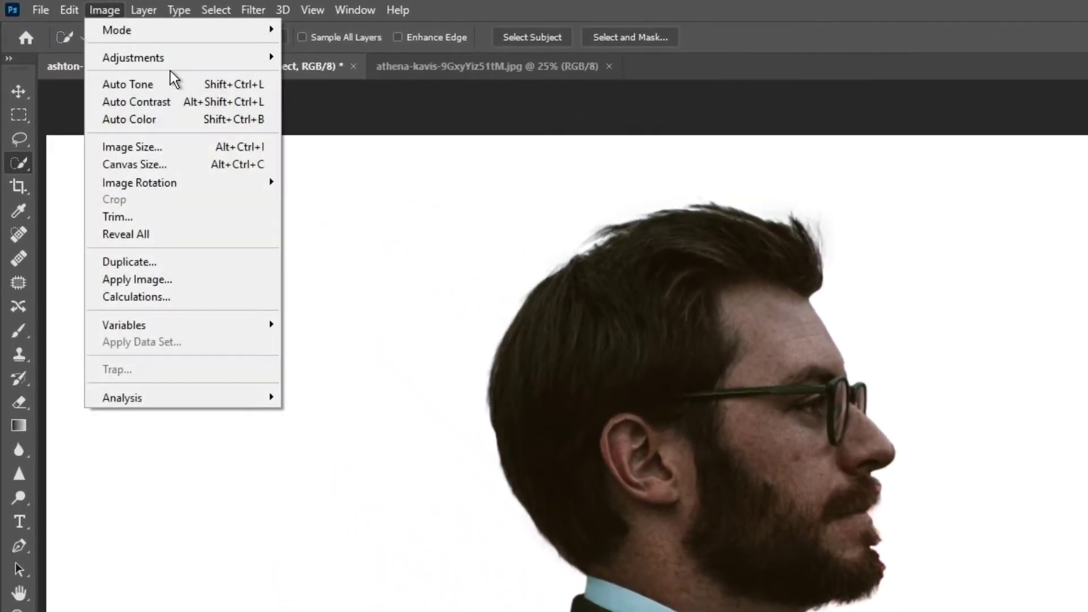
pyautogui.moveTo(262, 60)
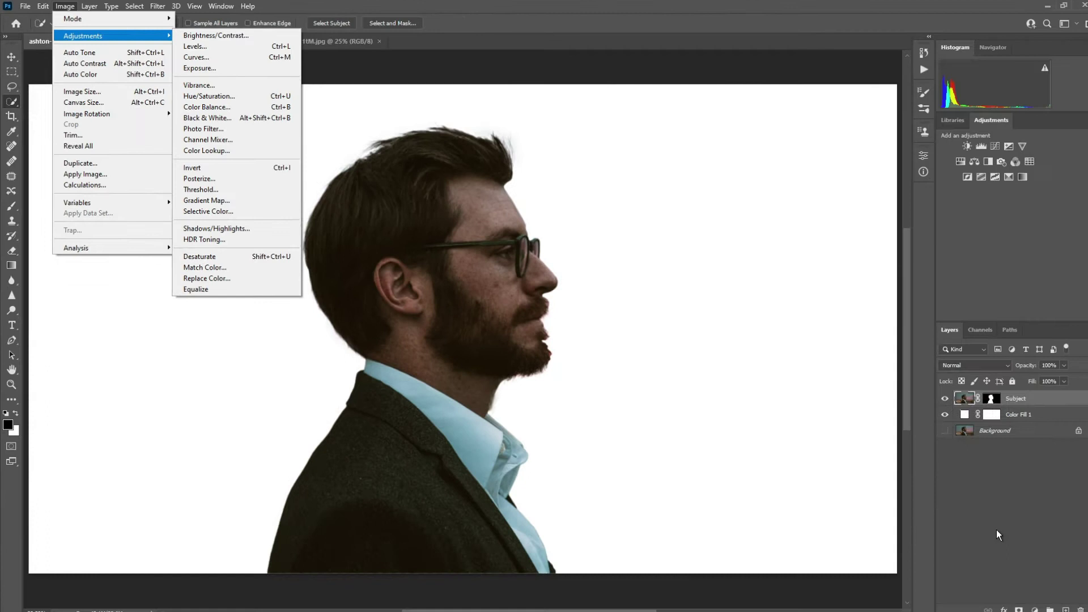
pyautogui.click(986, 526)
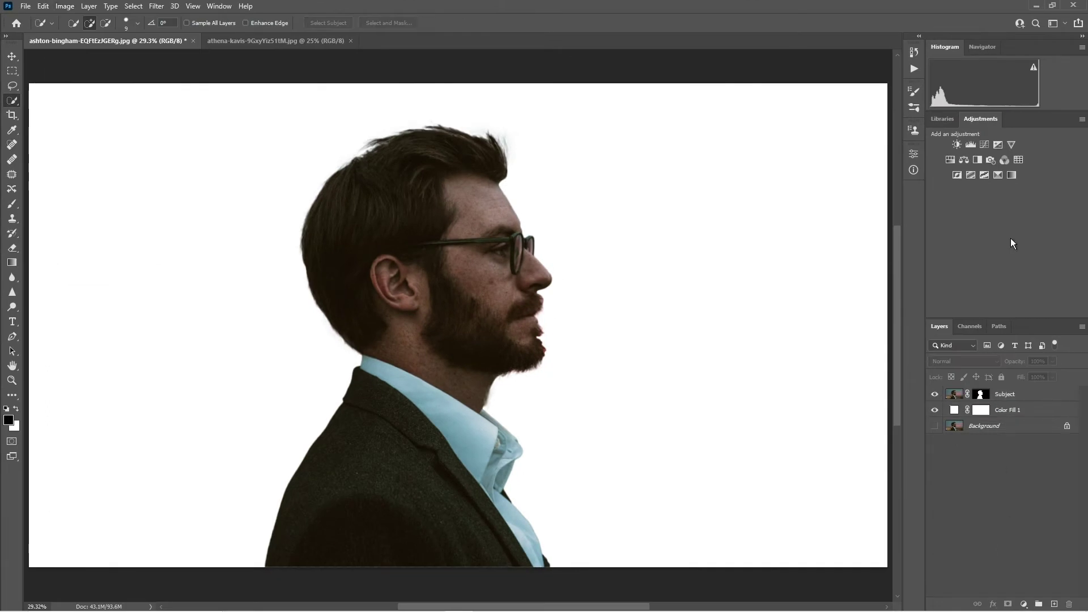
# Step: Add a Black & White adjustment layer with Reds 71 and Yellows 32, clipped to the Subject layer
pyautogui.click(977, 161)
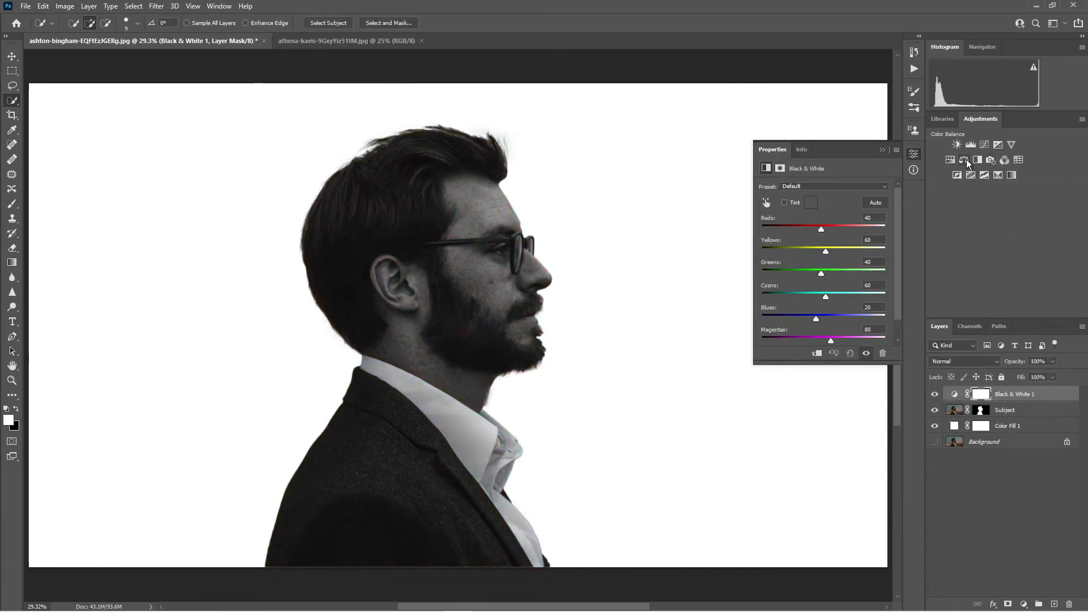
pyautogui.moveTo(821, 229); pyautogui.dragTo(819, 253)
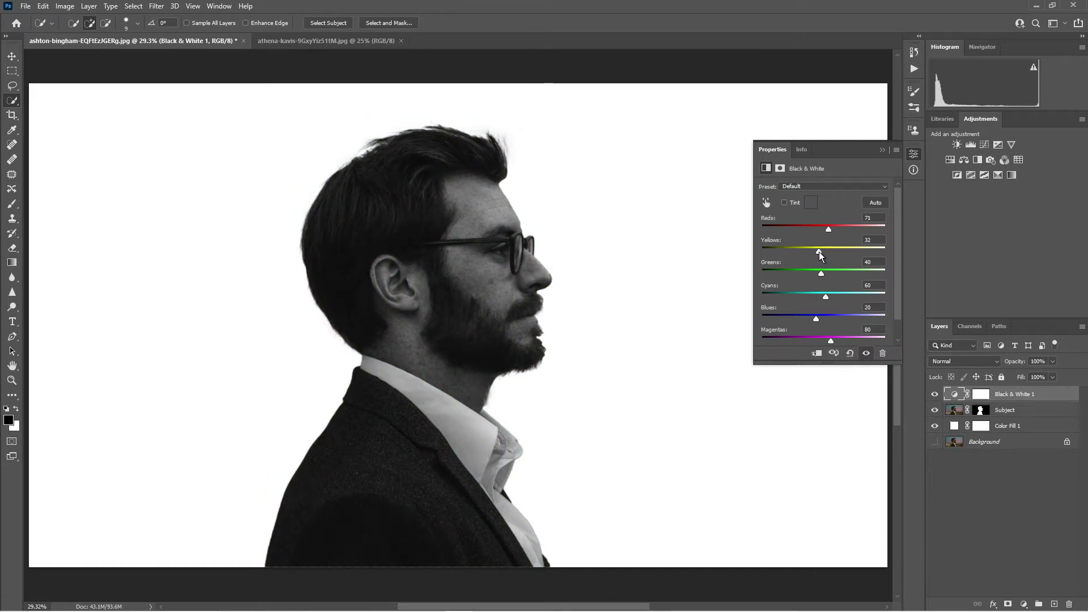
pyautogui.click(880, 151)
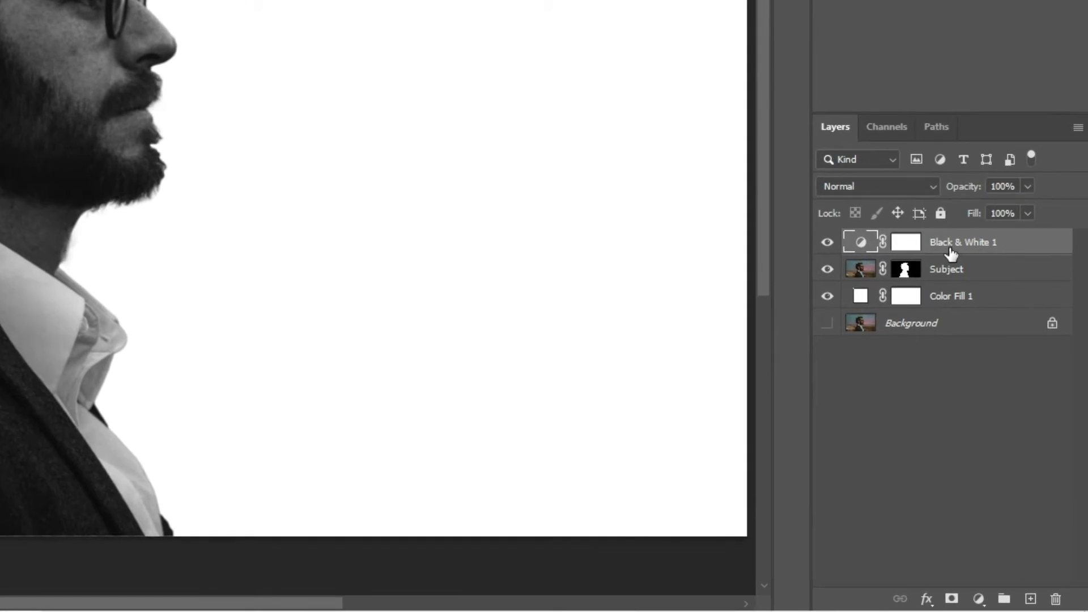
pyautogui.moveTo(951, 255); pyautogui.dragTo(950, 246)
pyautogui.hotkey('ctrl', 'alt', 'g')
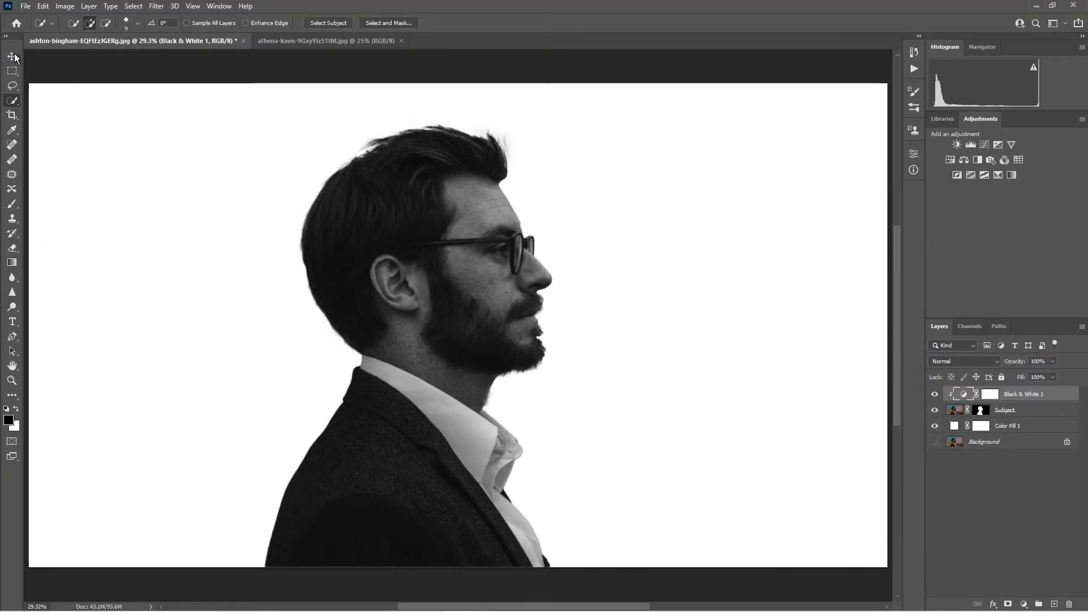
# Step: Copy the temple gate photo from its own document into the portrait document as the uppermost layer
pyautogui.click(12, 56)
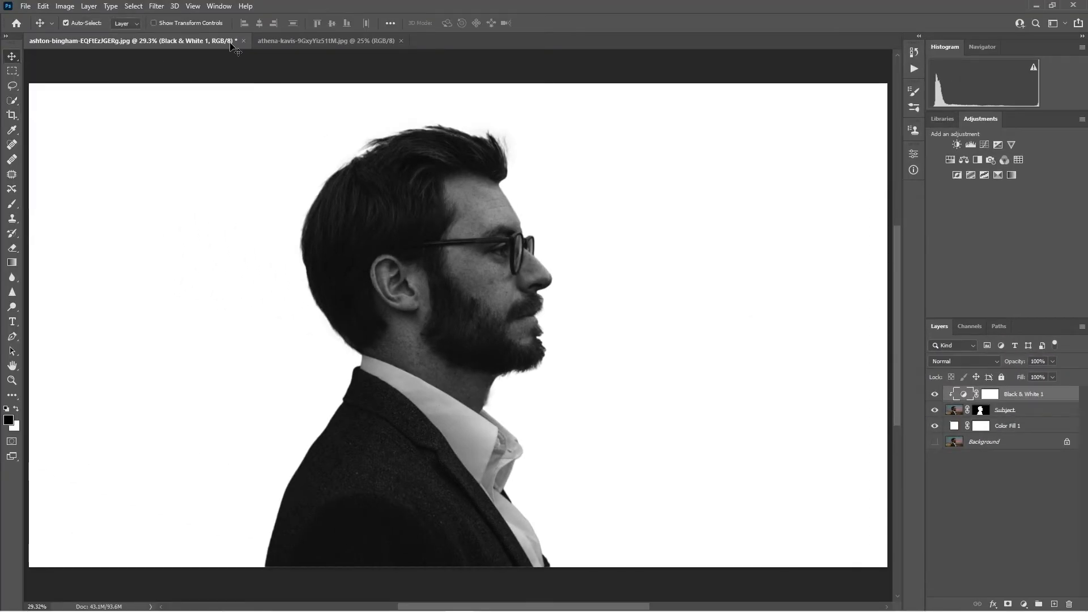
pyautogui.click(292, 41)
pyautogui.moveTo(462, 219); pyautogui.dragTo(456, 247)
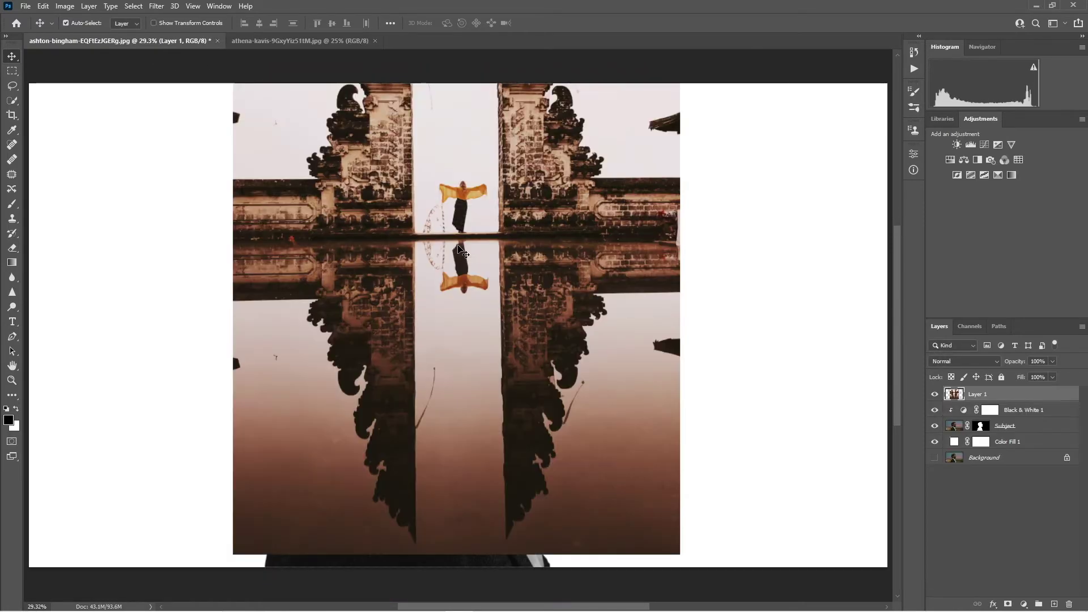
# Step: Scale the temple photo proportionally to 50% with Free Transform and lower its layer opacity to 54%
pyautogui.hotkey('ctrl', 't')
pyautogui.moveTo(279, 23); pyautogui.dragTo(245, 28)
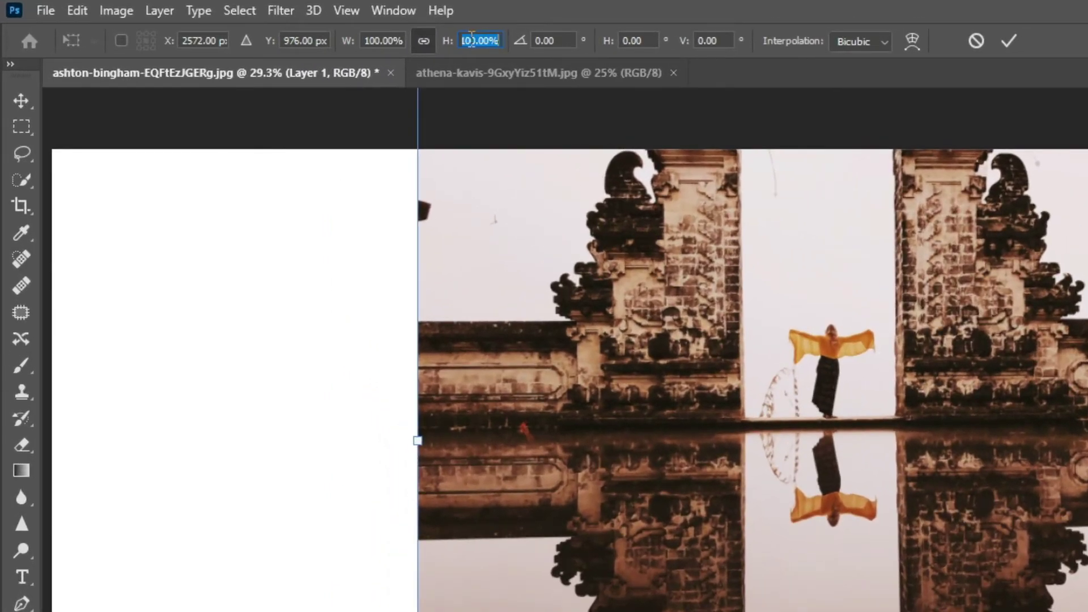
pyautogui.click(471, 40)
pyautogui.press('BackSpace')
pyautogui.press('BackSpace')
pyautogui.press('BackSpace')
pyautogui.write('50')
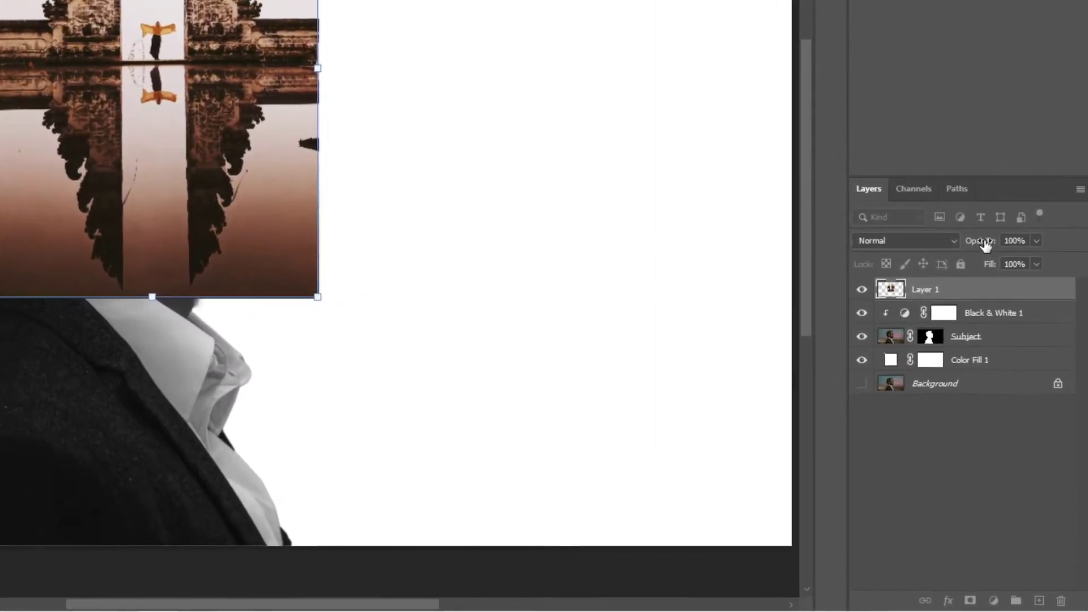
pyautogui.moveTo(1017, 363); pyautogui.dragTo(1013, 364)
pyautogui.moveTo(977, 240); pyautogui.dragTo(945, 240)
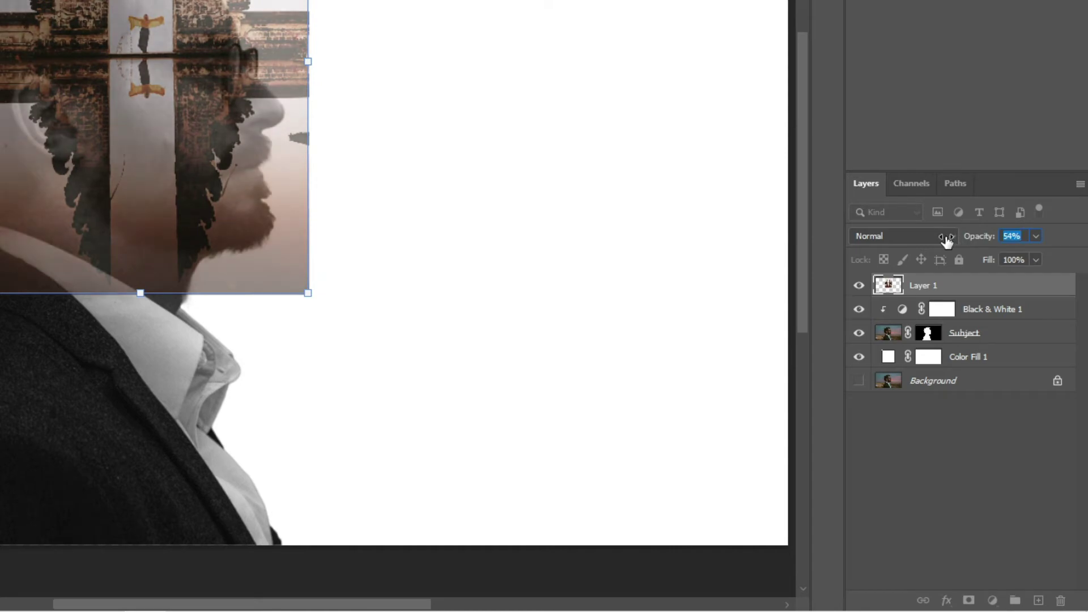
# Step: Move the temple photo over the man's head and shoulders and enlarge it proportionally to about 82%
pyautogui.moveTo(532, 167); pyautogui.dragTo(495, 191)
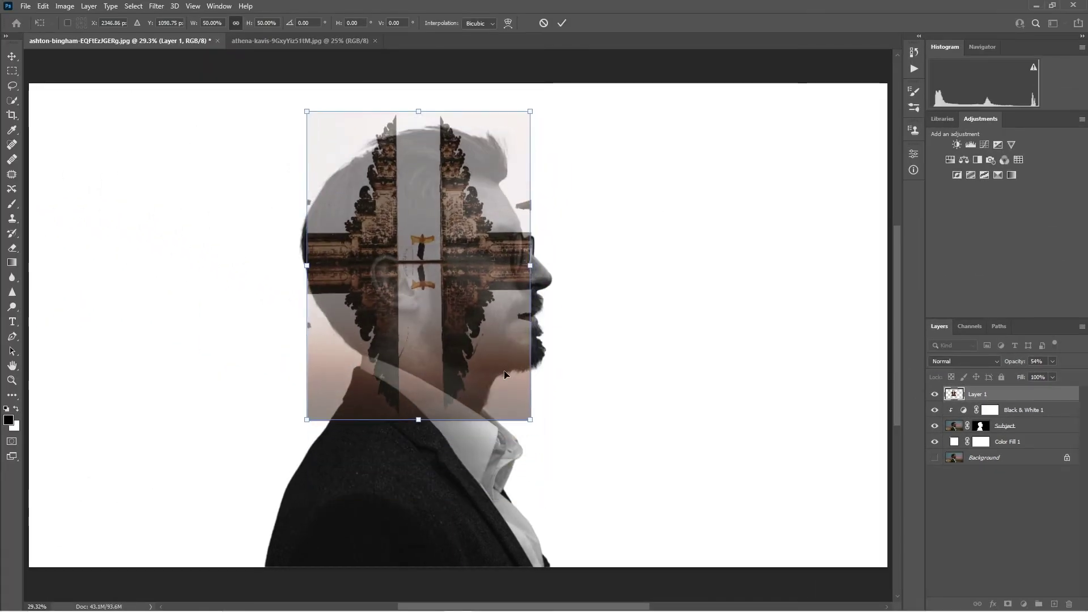
pyautogui.moveTo(530, 421); pyautogui.dragTo(622, 591)
pyautogui.moveTo(534, 385); pyautogui.dragTo(521, 388)
pyautogui.moveTo(256, 107); pyautogui.dragTo(246, 93)
pyautogui.moveTo(537, 267); pyautogui.dragTo(537, 268)
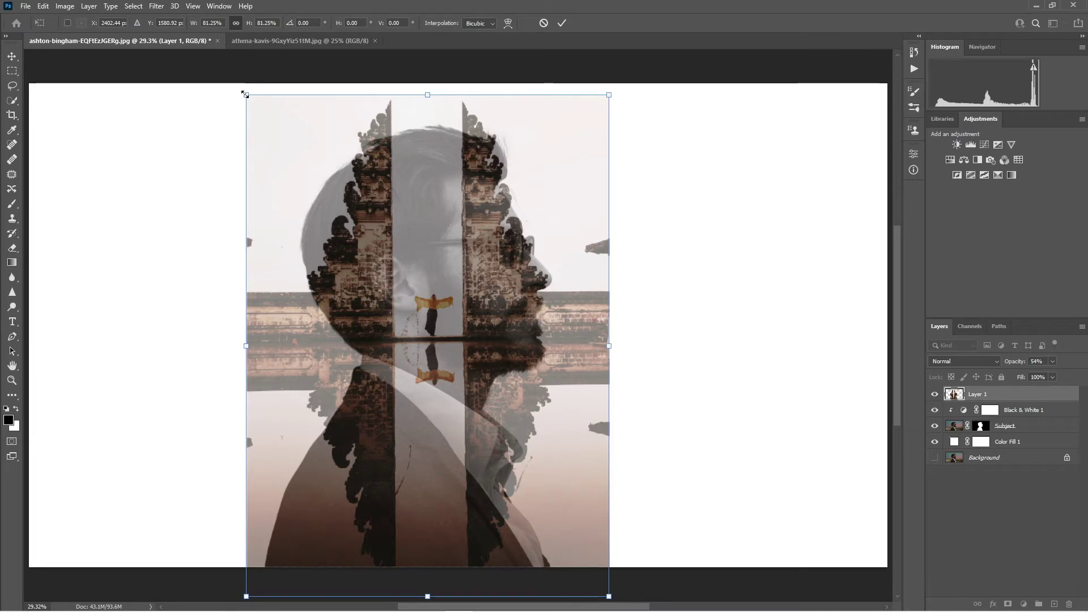
pyautogui.moveTo(244, 94); pyautogui.dragTo(241, 92)
pyautogui.moveTo(485, 235); pyautogui.dragTo(488, 242)
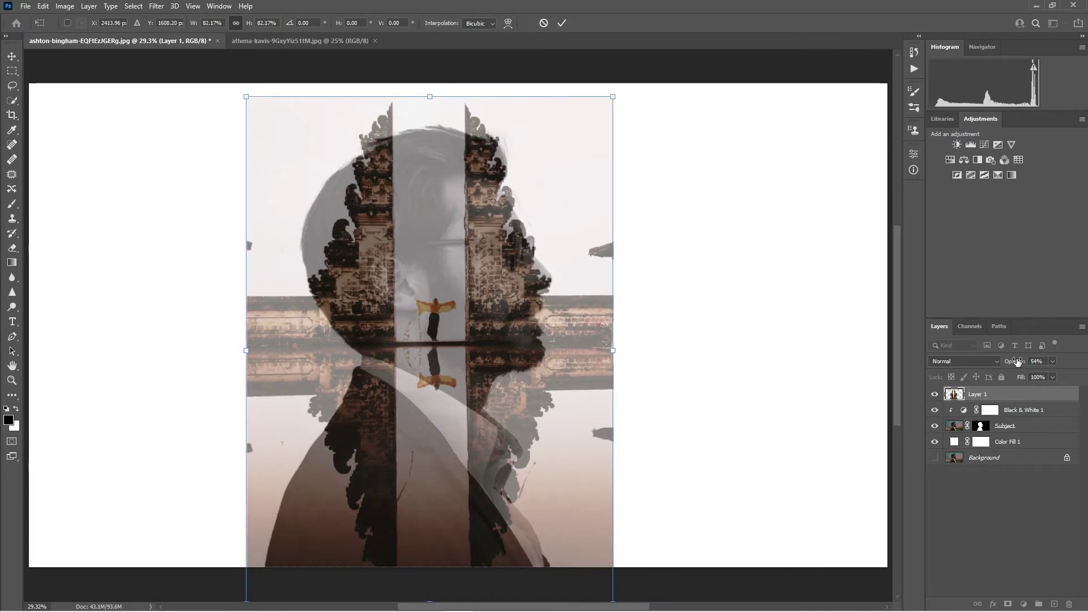
# Step: Set the temple layer's opacity to 100%, flip the photo horizontally and apply the transformation
pyautogui.moveTo(1017, 361); pyautogui.dragTo(1045, 361)
pyautogui.rightClick(501, 212)
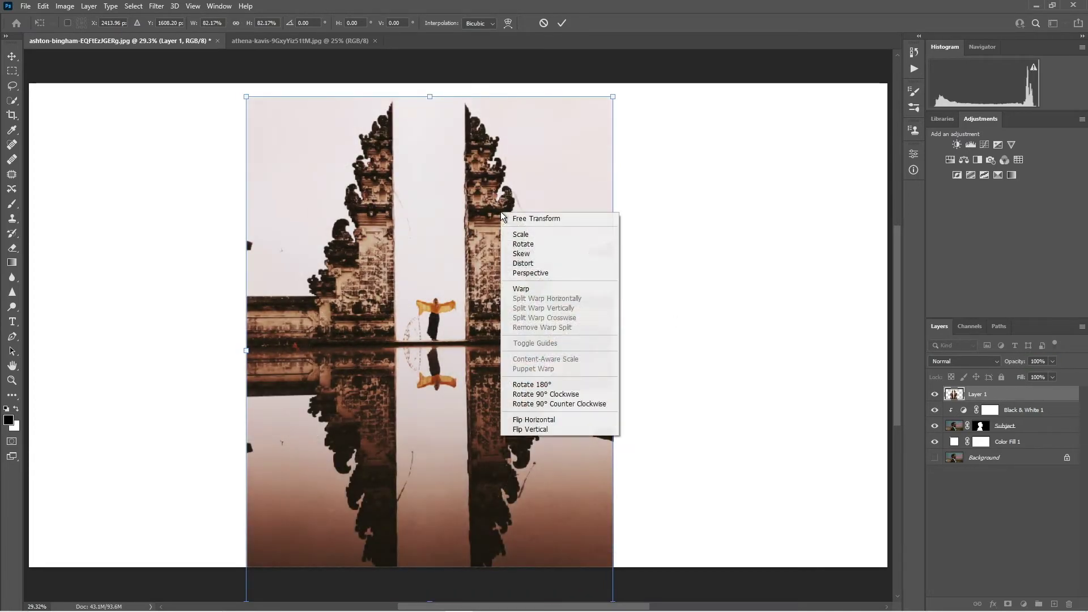
pyautogui.click(528, 419)
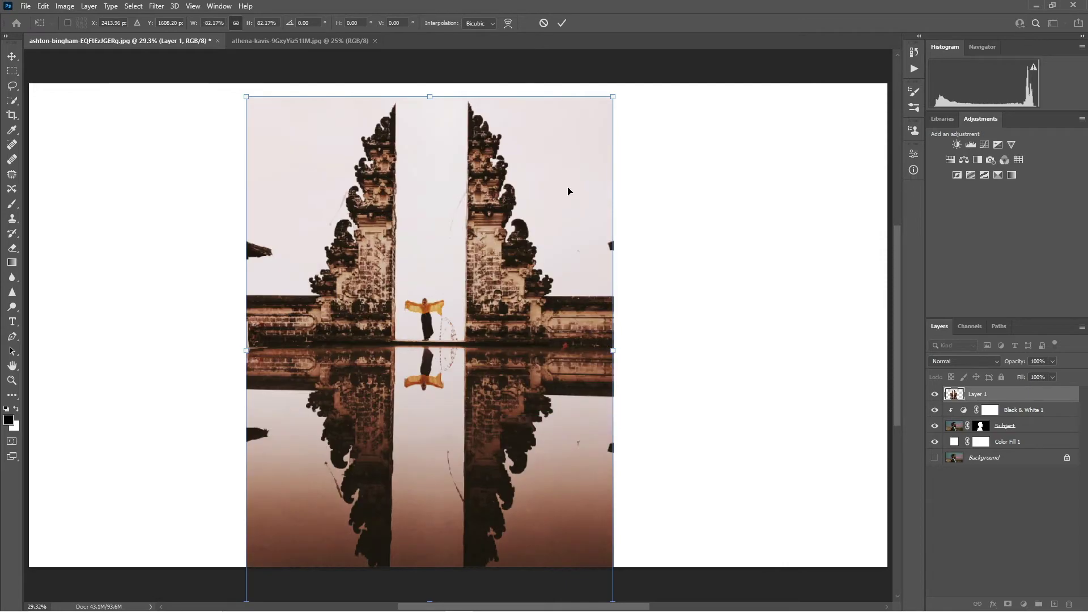
pyautogui.click(563, 23)
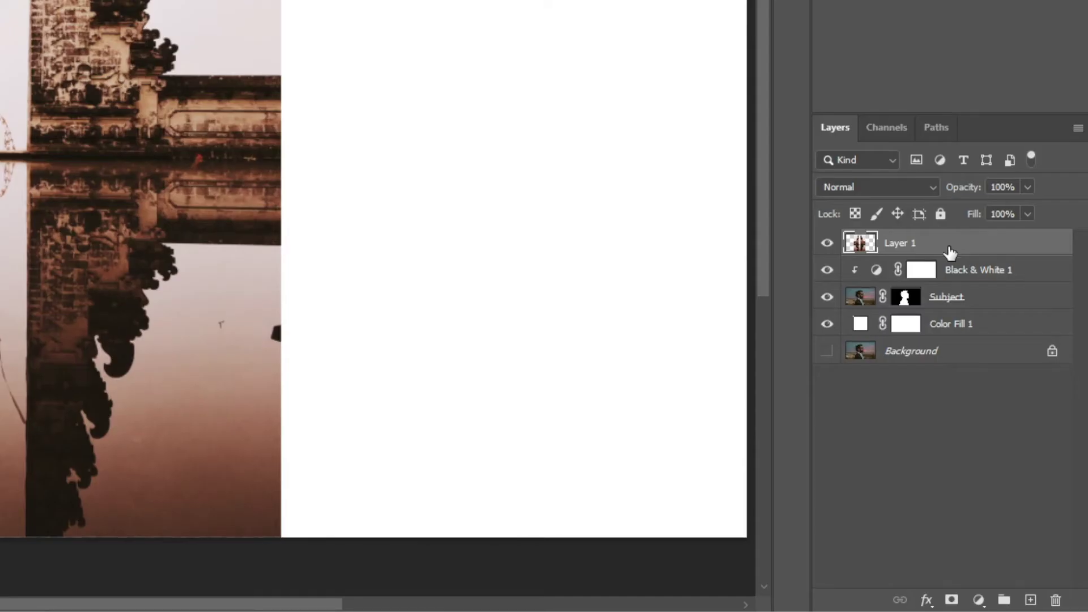
# Step: Add a layer mask to the temple layer and set its blend mode to Lighten
pyautogui.click(952, 602)
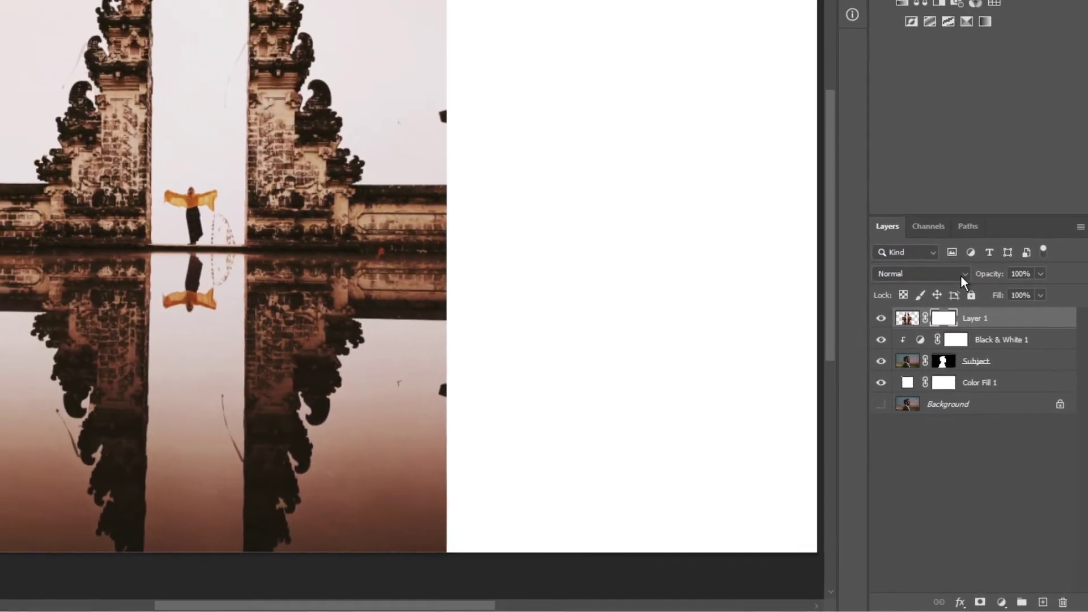
pyautogui.click(929, 218)
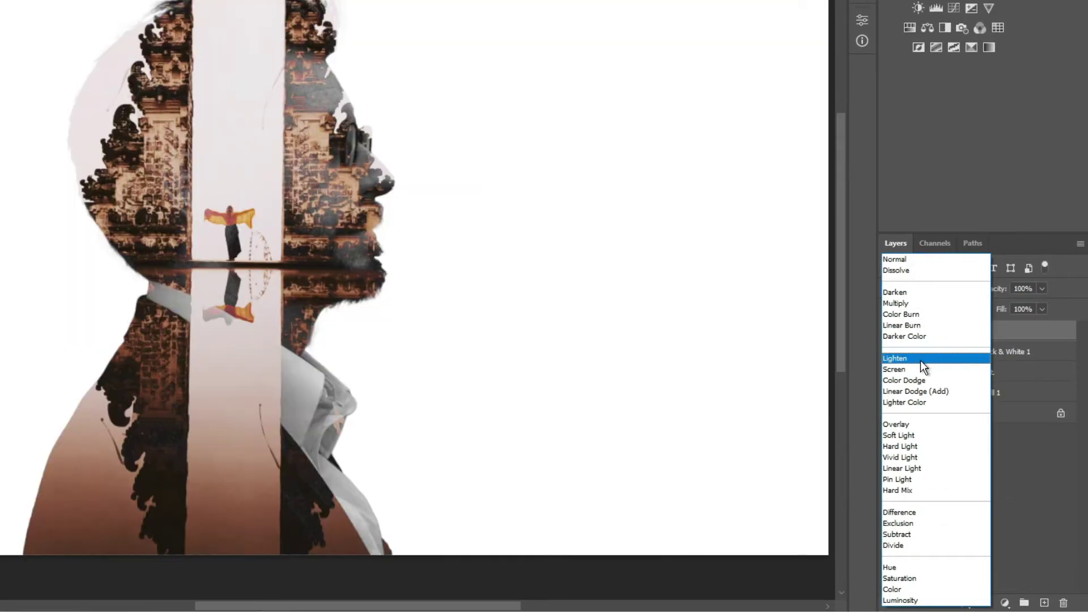
pyautogui.click(920, 360)
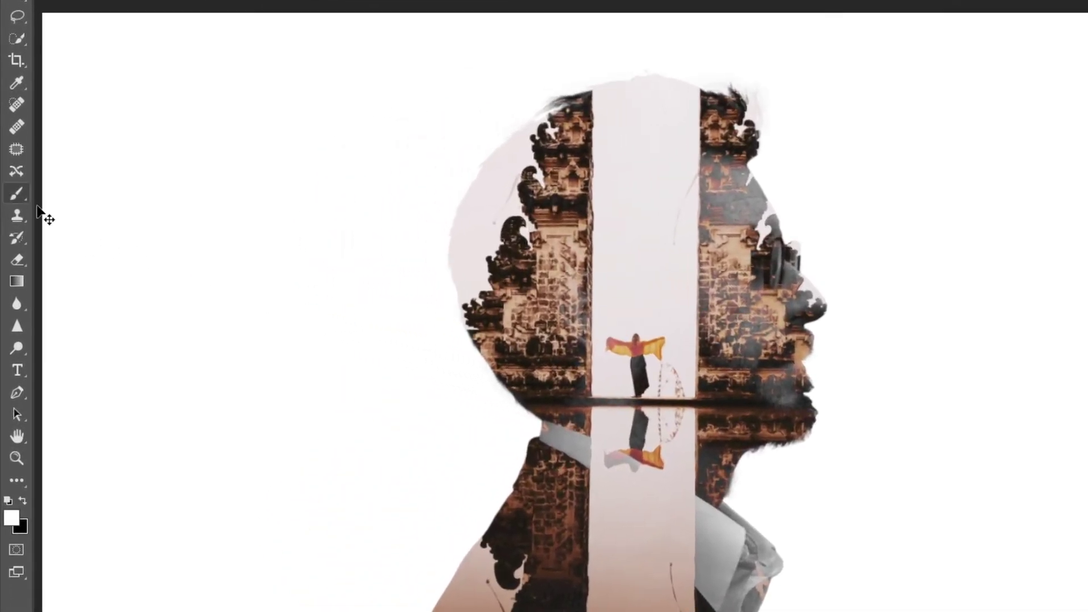
# Step: Set up a black brush for the temple layer's mask with size 200 and 46% flow
pyautogui.press('b')
pyautogui.press('x')
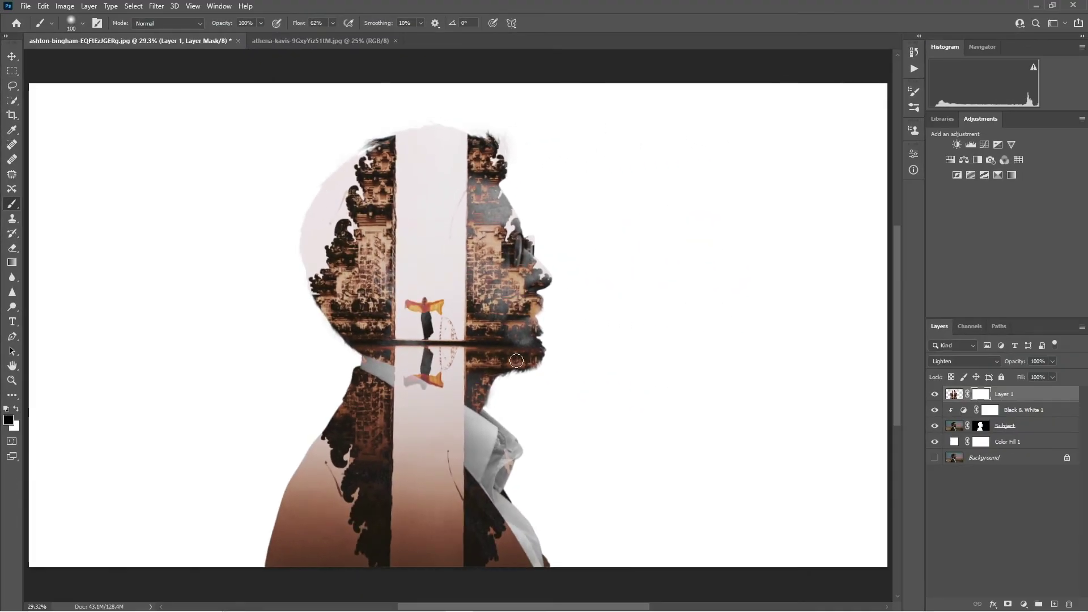
pyautogui.press(']')
pyautogui.press(']')
pyautogui.press(']')
pyautogui.press(']')
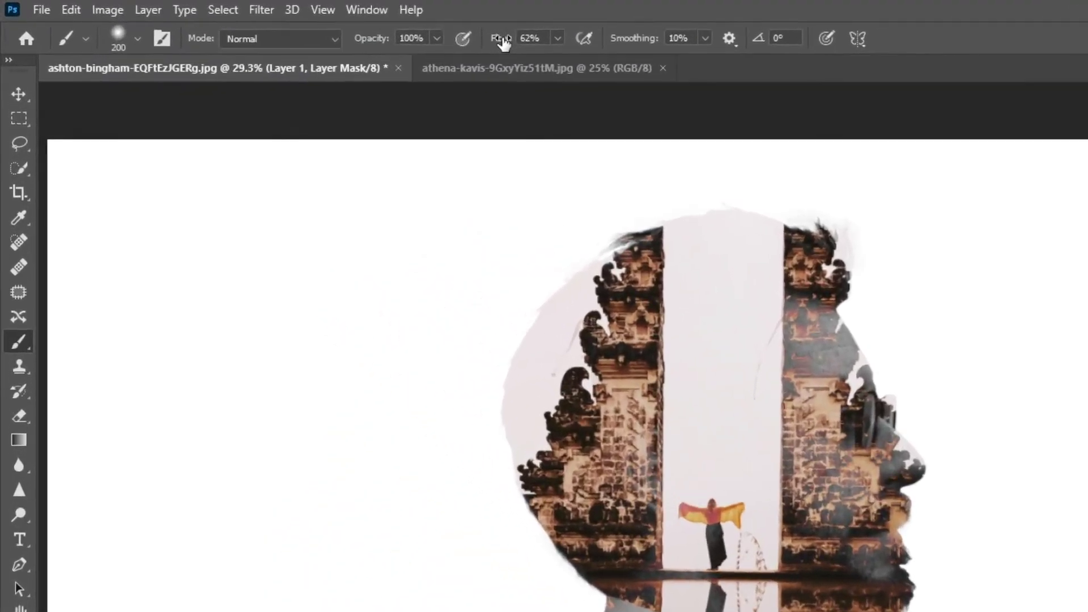
pyautogui.moveTo(502, 43); pyautogui.dragTo(489, 40)
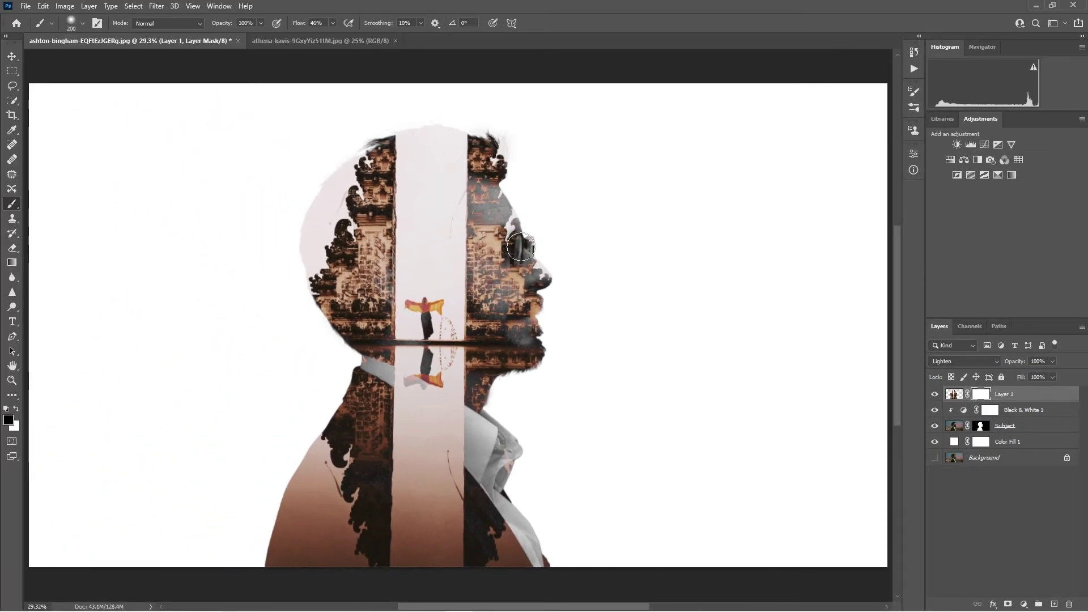
# Step: Paint black on the temple layer's mask over the glasses, nose, mouth, cheek and forehead to reveal the man's face
pyautogui.moveTo(520, 247)
pyautogui.mouseDown()
pyautogui.moveTo(532, 284)
pyautogui.moveTo(528, 262)
pyautogui.moveTo(544, 278)
pyautogui.moveTo(519, 231)
pyautogui.moveTo(528, 291)
pyautogui.moveTo(510, 229)
pyautogui.moveTo(505, 264)
pyautogui.moveTo(493, 250)
pyautogui.moveTo(512, 244)
pyautogui.moveTo(477, 251)
pyautogui.moveTo(527, 264)
pyautogui.moveTo(517, 217)
pyautogui.moveTo(516, 259)
pyautogui.moveTo(541, 322)
pyautogui.moveTo(532, 257)
pyautogui.moveTo(537, 283)
pyautogui.moveTo(516, 279)
pyautogui.moveTo(531, 312)
pyautogui.moveTo(531, 303)
pyautogui.moveTo(517, 292)
pyautogui.moveTo(518, 323)
pyautogui.moveTo(517, 311)
pyautogui.moveTo(531, 328)
pyautogui.mouseUp()
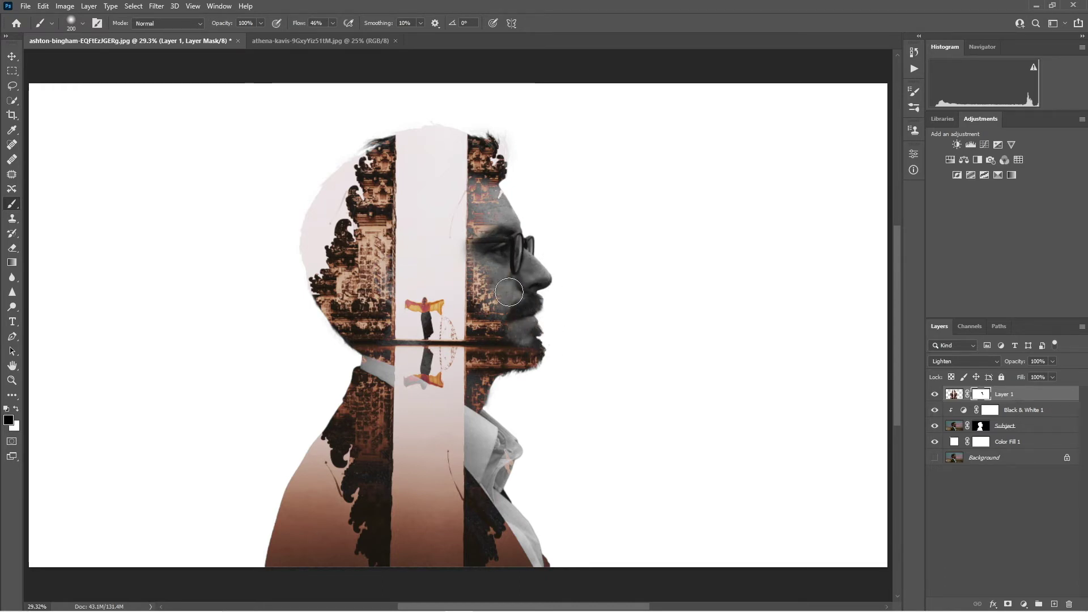
pyautogui.moveTo(508, 292); pyautogui.dragTo(517, 313)
pyautogui.moveTo(502, 228)
pyautogui.mouseDown()
pyautogui.moveTo(491, 221)
pyautogui.moveTo(507, 199)
pyautogui.moveTo(486, 210)
pyautogui.moveTo(517, 204)
pyautogui.mouseUp()
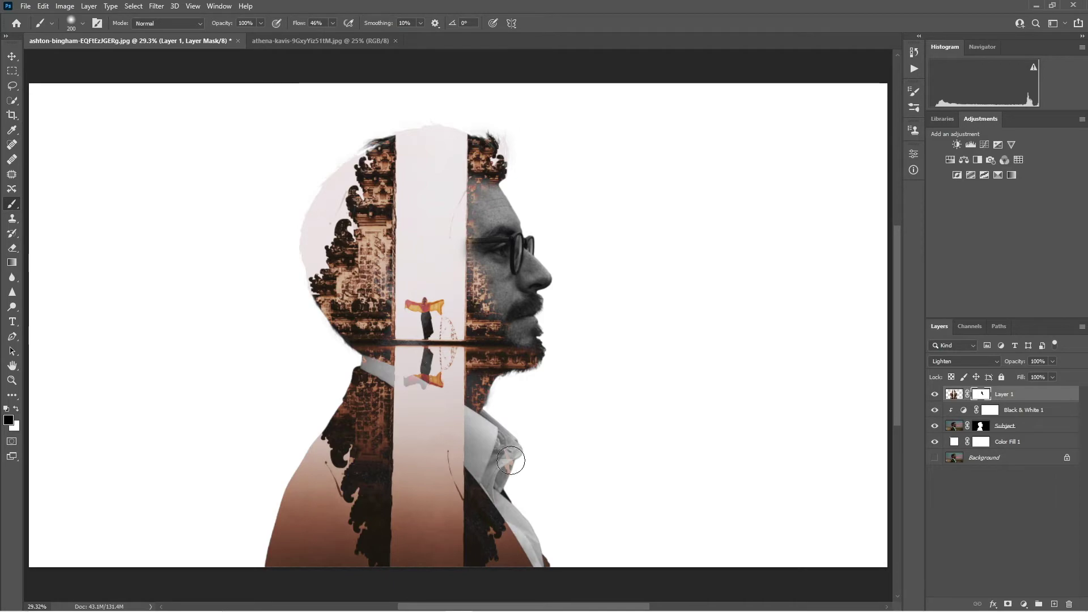
# Step: Paint black on the temple layer's mask over the shirt collar and, with a smaller brush, along the arm of the glasses
pyautogui.moveTo(510, 461); pyautogui.dragTo(520, 481)
pyautogui.scroll(6, 537, 513)
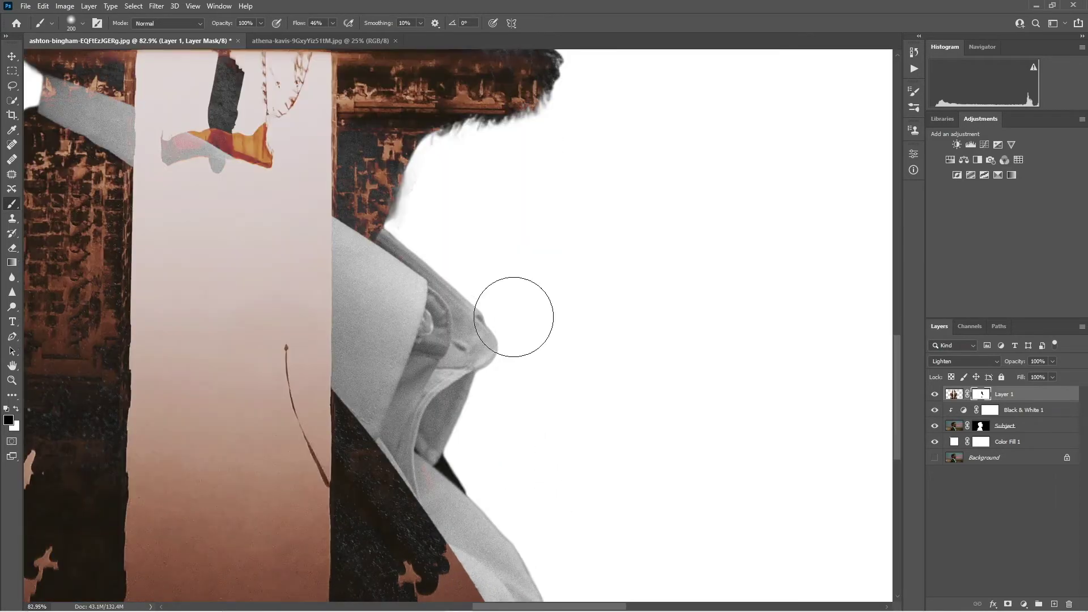
pyautogui.scroll(10, 514, 315)
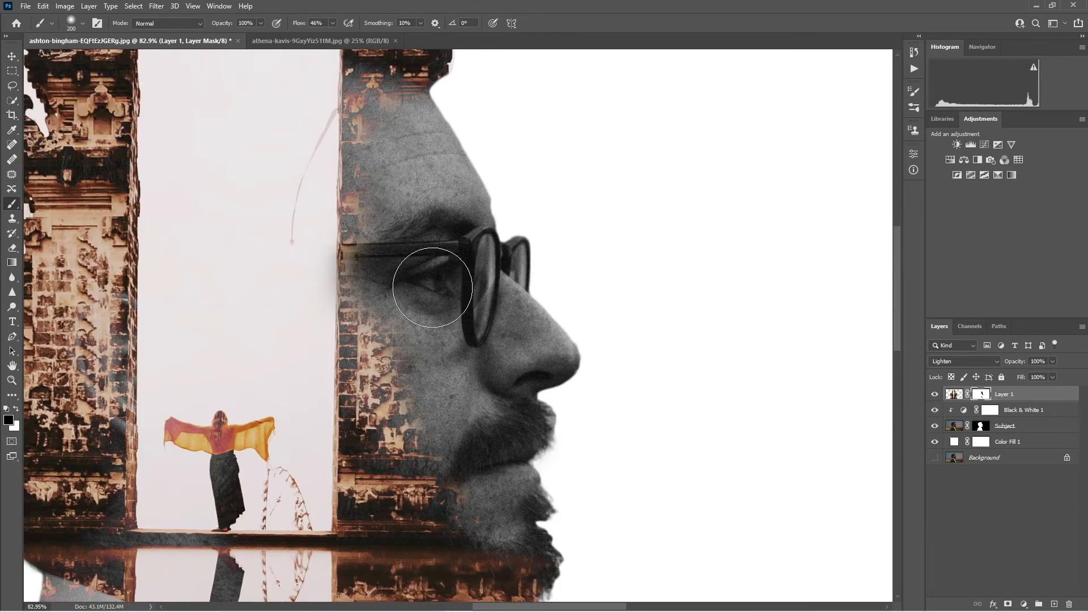
pyautogui.press('[')
pyautogui.press('[')
pyautogui.press('[')
pyautogui.press('[')
pyautogui.press('[')
pyautogui.press('[')
pyautogui.press('[')
pyautogui.press('[')
pyautogui.press('[')
pyautogui.press('[')
pyautogui.moveTo(345, 250); pyautogui.dragTo(373, 249)
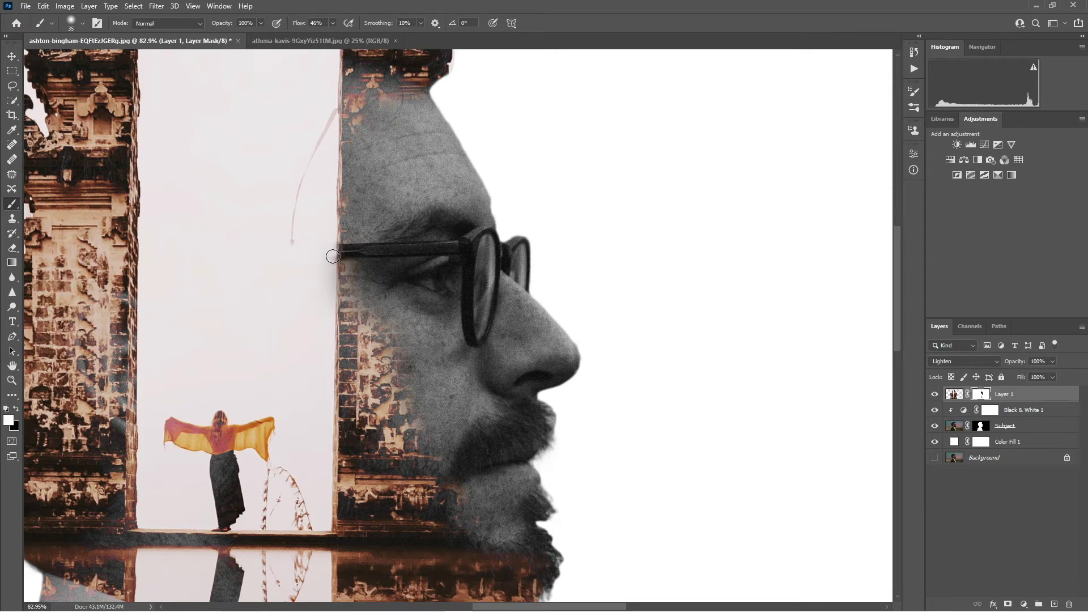
# Step: Refine the temple layer's mask with white beside the end of the glasses' arm and black over the bricks on the cheek
pyautogui.press('x')
pyautogui.moveTo(333, 256)
pyautogui.mouseDown()
pyautogui.moveTo(331, 300)
pyautogui.moveTo(354, 272)
pyautogui.mouseUp()
pyautogui.moveTo(379, 328); pyautogui.dragTo(412, 376)
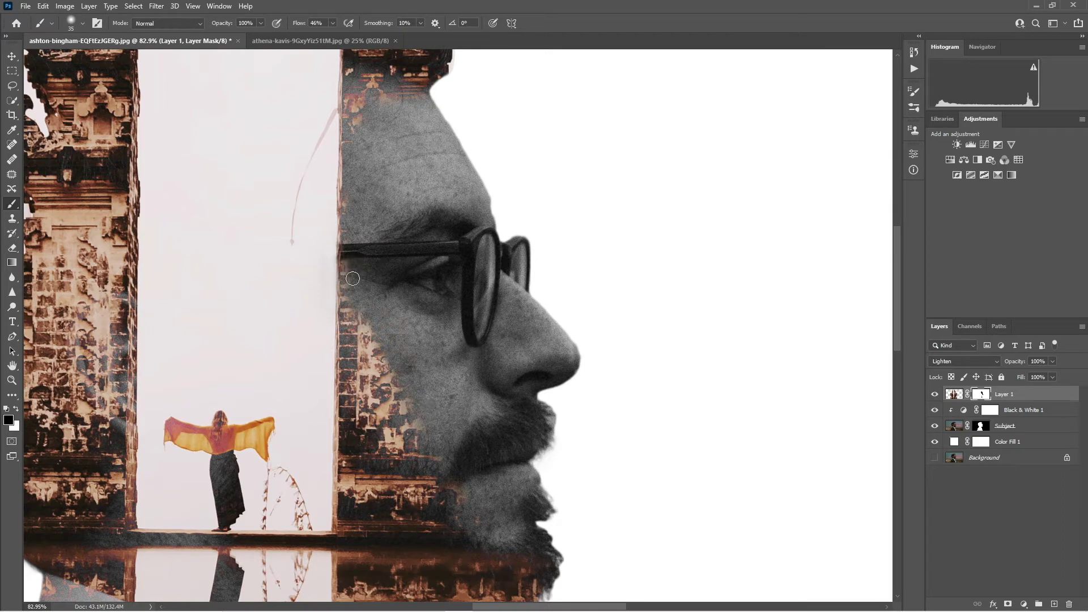
pyautogui.moveTo(365, 313)
pyautogui.mouseDown()
pyautogui.moveTo(372, 338)
pyautogui.moveTo(447, 413)
pyautogui.moveTo(470, 402)
pyautogui.moveTo(396, 382)
pyautogui.moveTo(364, 337)
pyautogui.moveTo(407, 406)
pyautogui.mouseUp()
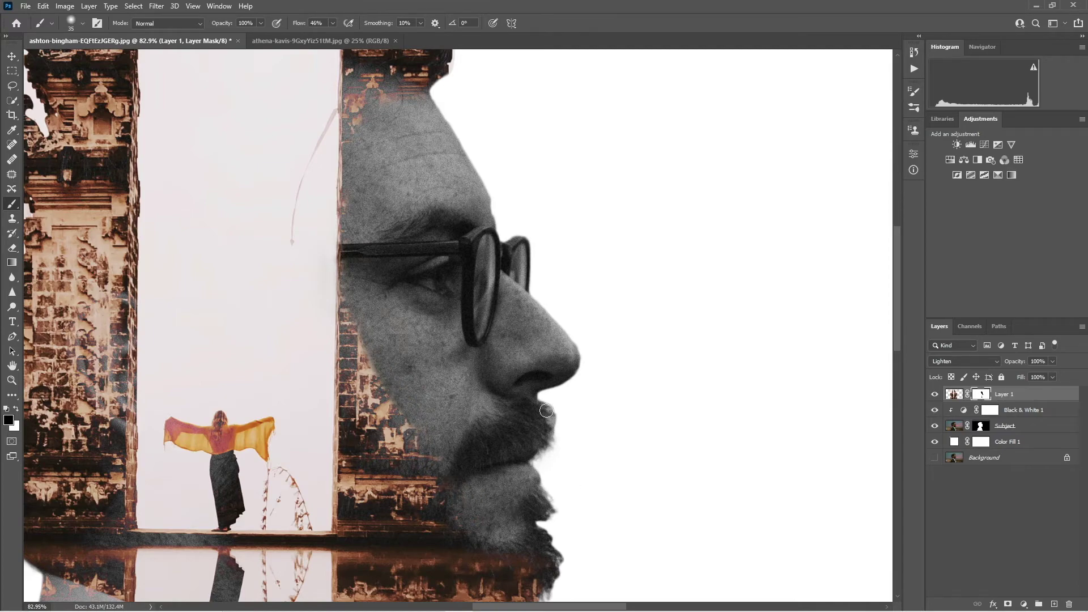
# Step: Paint black on the Subject layer's image behind the temple wall beside the doorway to remove the man's grey ear details
pyautogui.scroll(-10, 546, 411)
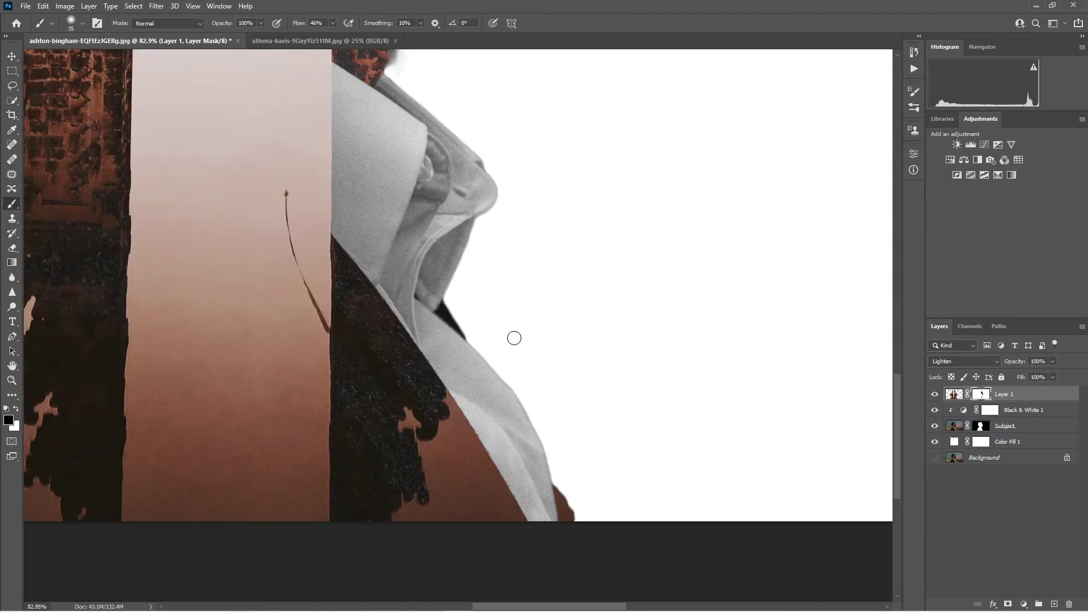
pyautogui.hscroll(-8, 556, 493)
pyautogui.scroll(8, 556, 492)
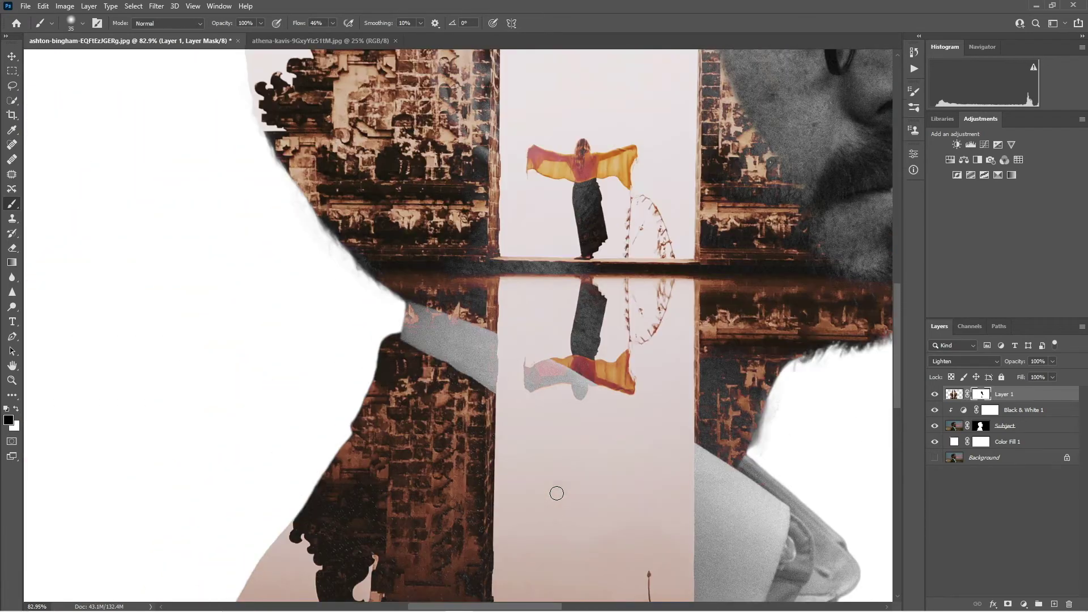
pyautogui.scroll(1, 557, 493)
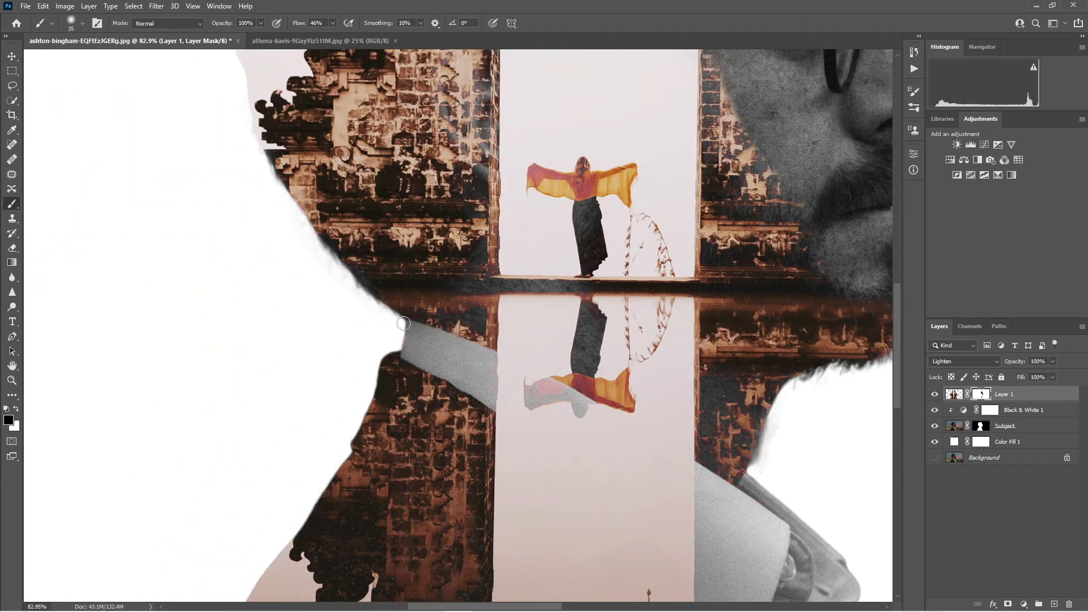
pyautogui.scroll(1, 812, 445)
pyautogui.scroll(3, 811, 446)
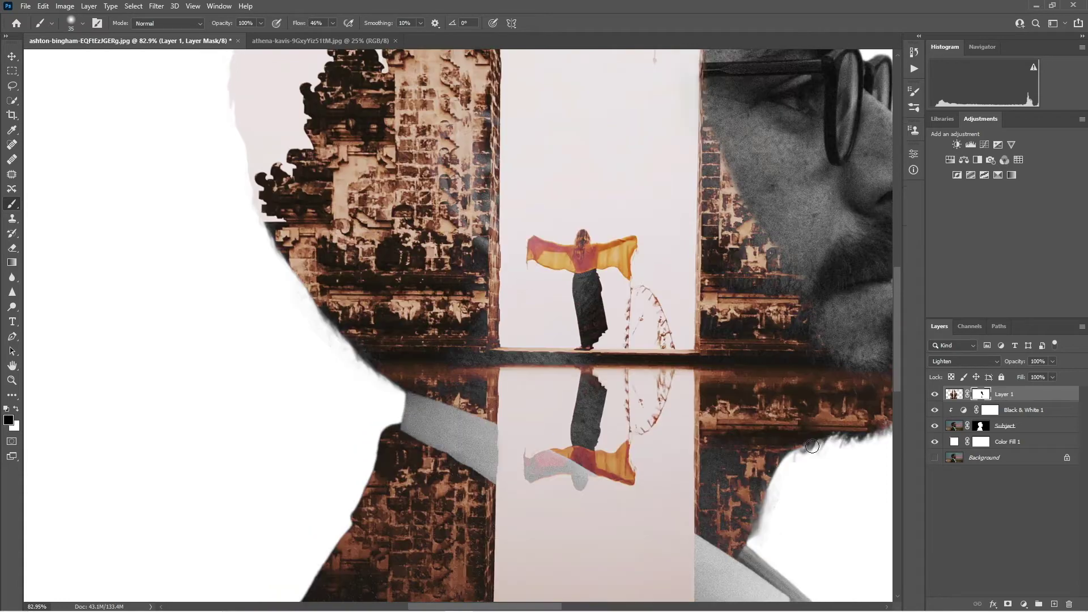
pyautogui.scroll(8, 812, 446)
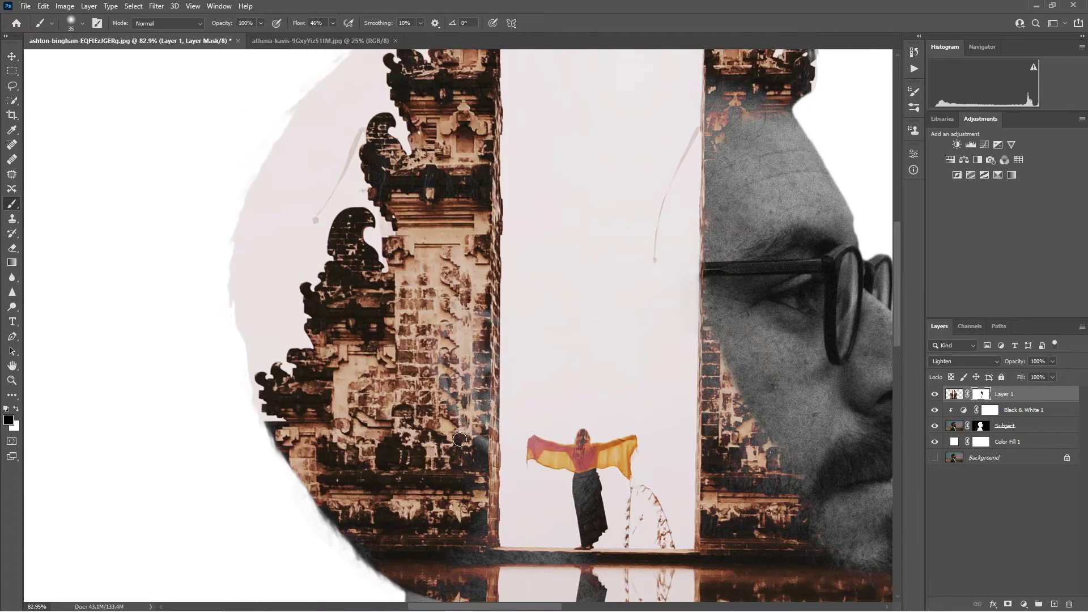
pyautogui.scroll(2, 460, 439)
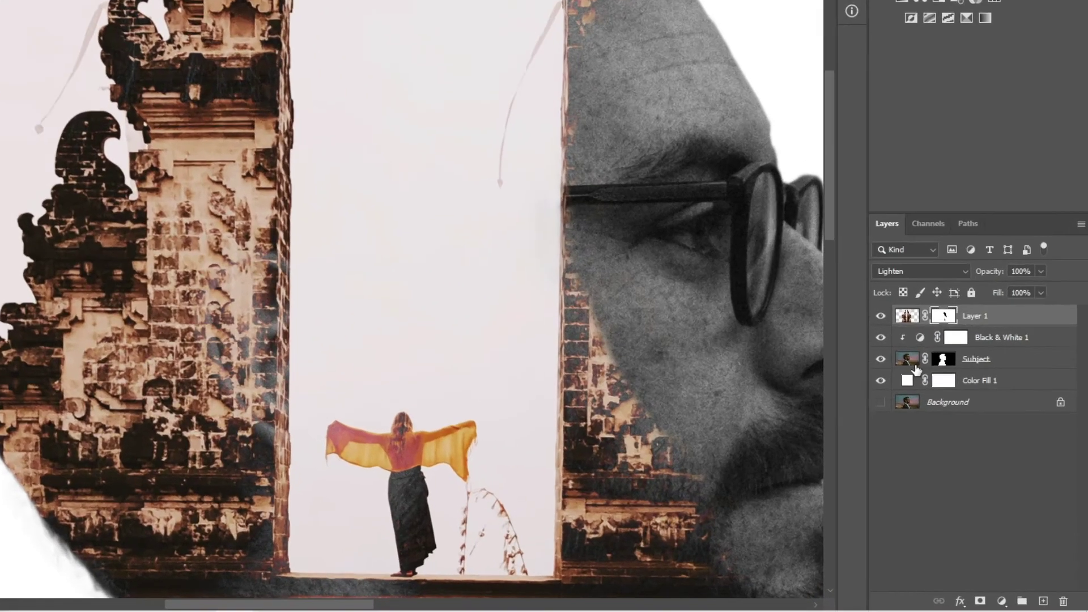
pyautogui.click(955, 427)
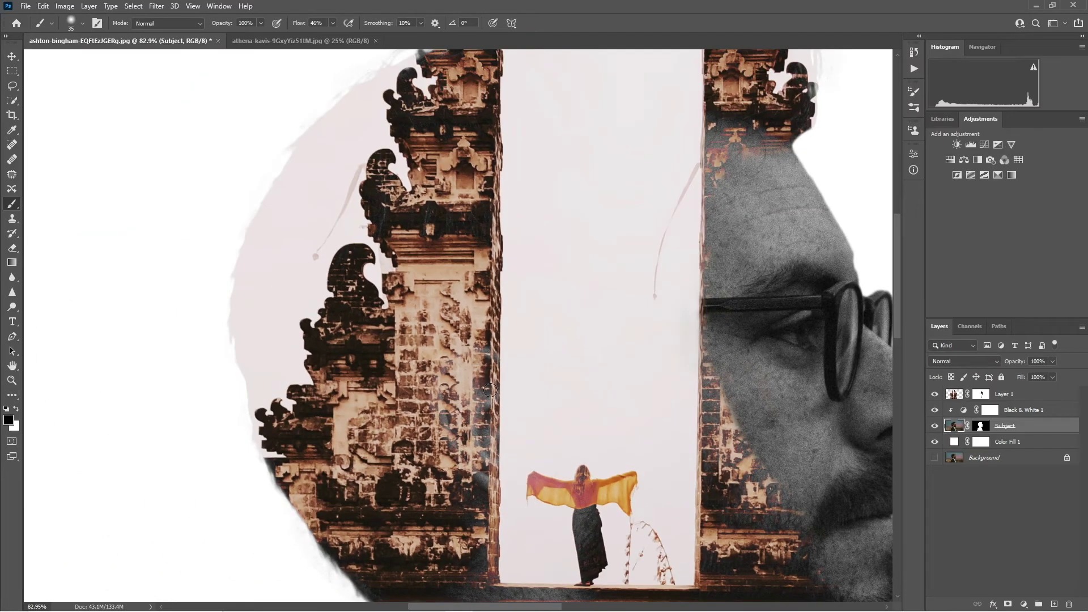
pyautogui.moveTo(490, 389); pyautogui.dragTo(482, 416)
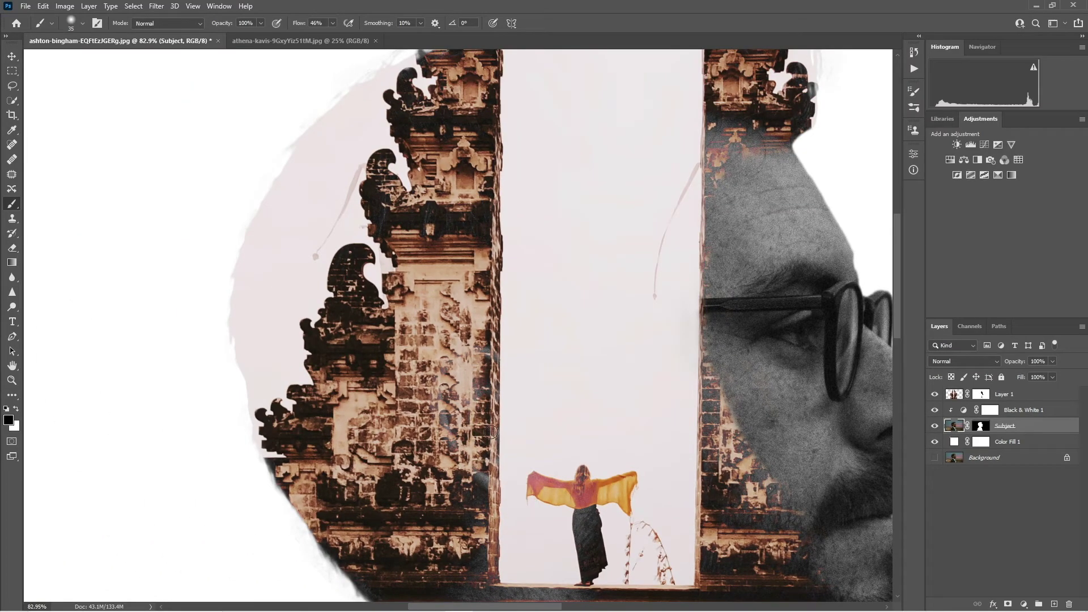
pyautogui.moveTo(455, 451); pyautogui.dragTo(459, 416)
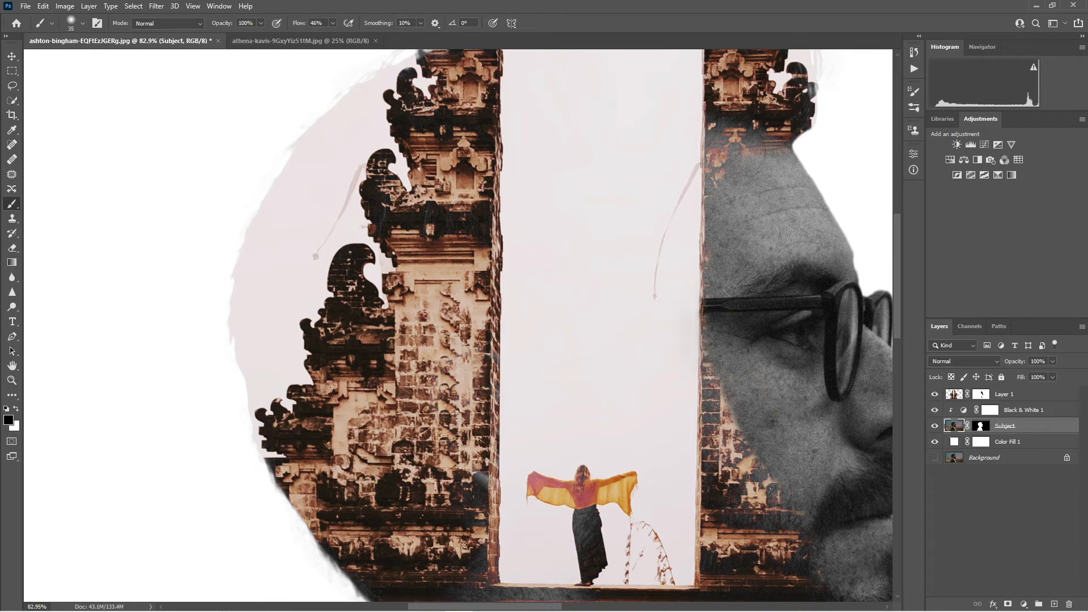
# Step: Paint black on the Subject layer behind the woman, the ledge, the lower temple wall and her reflection, enlarging the brush along the way
pyautogui.scroll(-5, 485, 480)
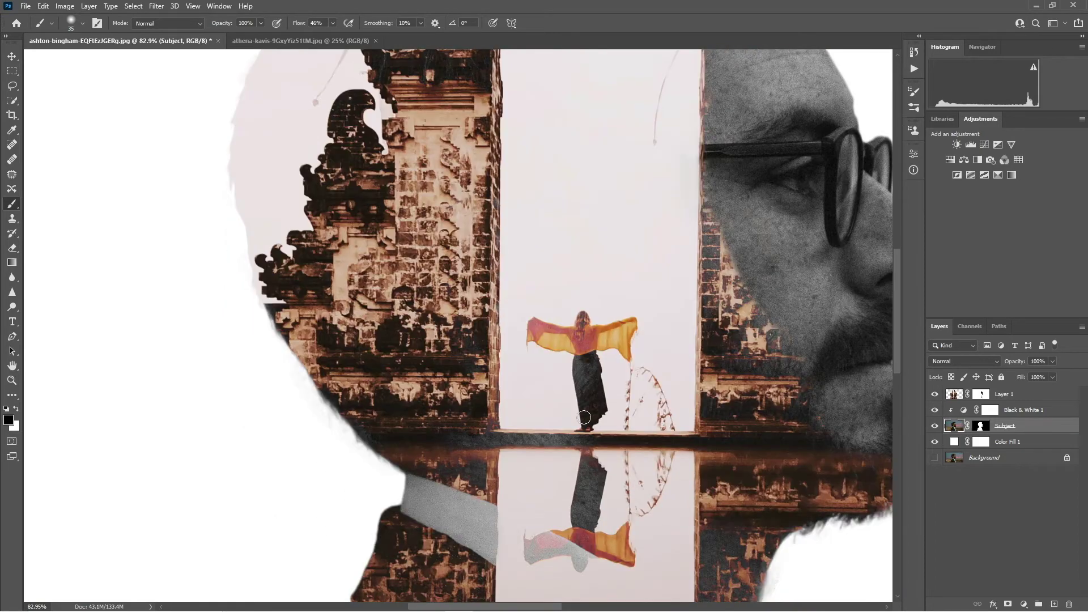
pyautogui.moveTo(580, 444); pyautogui.dragTo(371, 442)
pyautogui.press(']')
pyautogui.press(']')
pyautogui.press(']')
pyautogui.press(']')
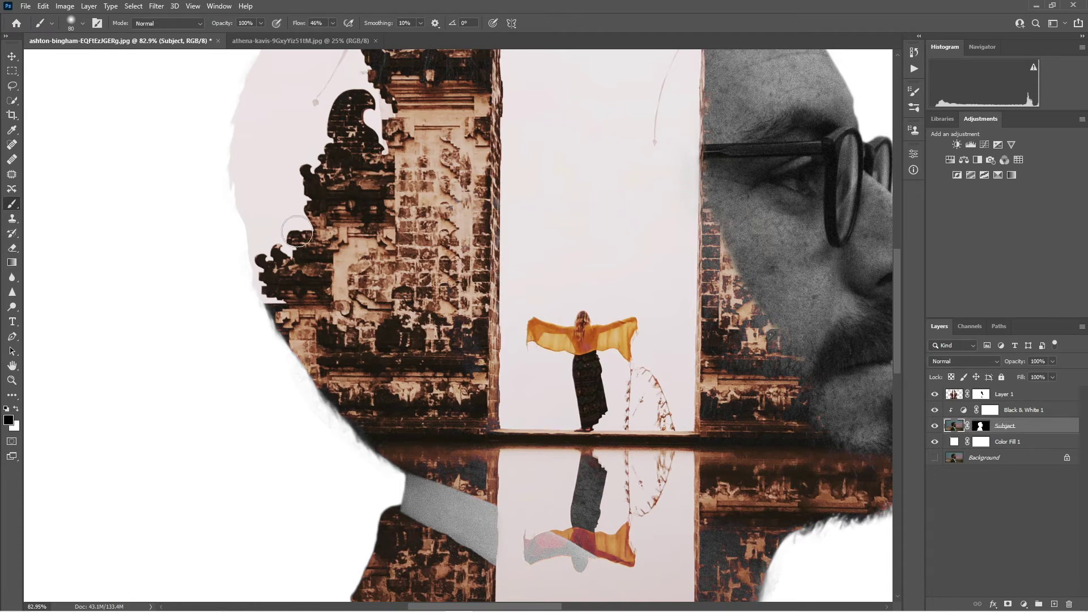
pyautogui.moveTo(376, 448); pyautogui.dragTo(326, 395)
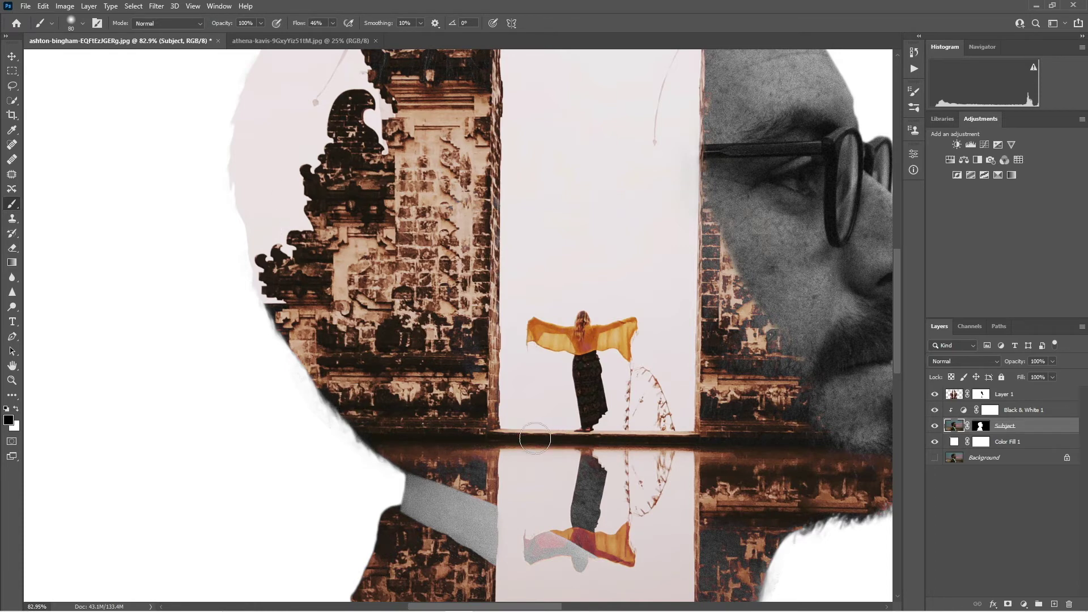
pyautogui.moveTo(590, 475)
pyautogui.mouseDown()
pyautogui.moveTo(535, 555)
pyautogui.moveTo(587, 510)
pyautogui.moveTo(587, 471)
pyautogui.mouseUp()
pyautogui.moveTo(478, 441); pyautogui.dragTo(451, 460)
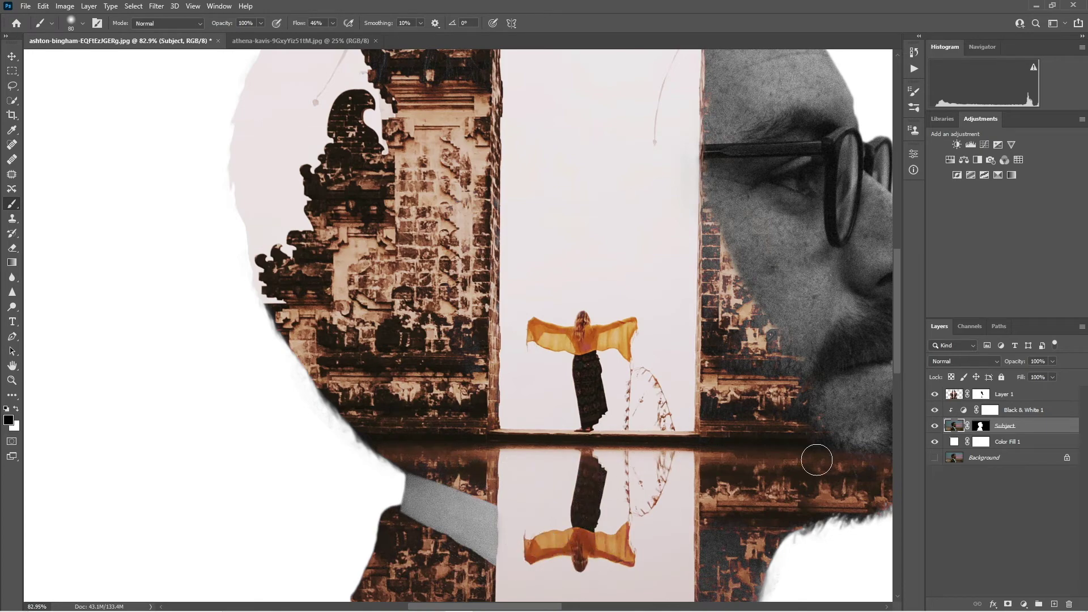
# Step: Paint black on the Subject layer behind the dark temple reflection below the shirt collar to remove the jacket's texture
pyautogui.scroll(-5, 764, 478)
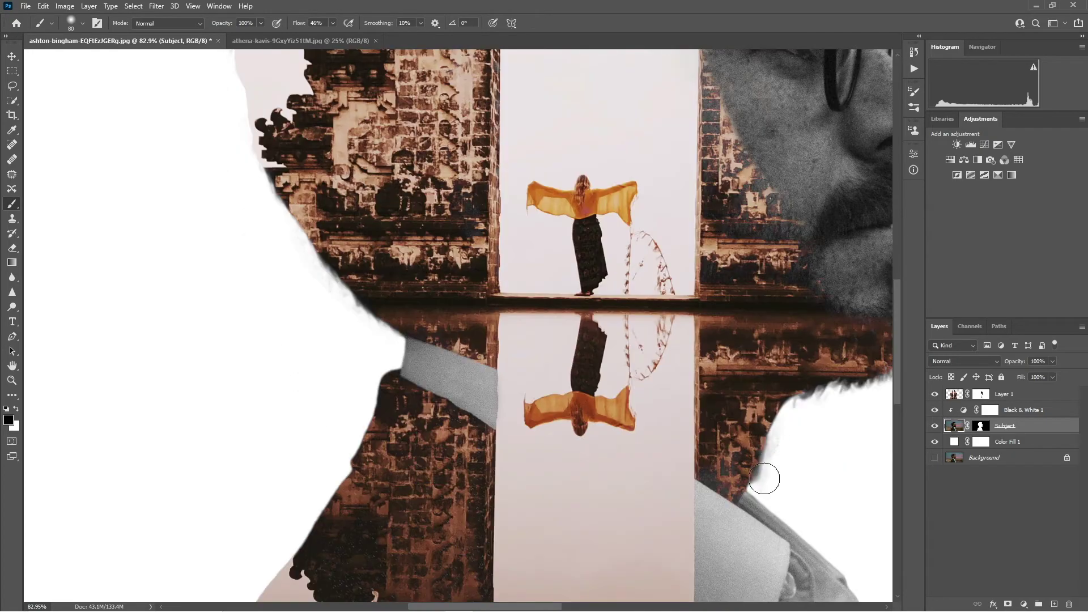
pyautogui.scroll(-8, 474, 296)
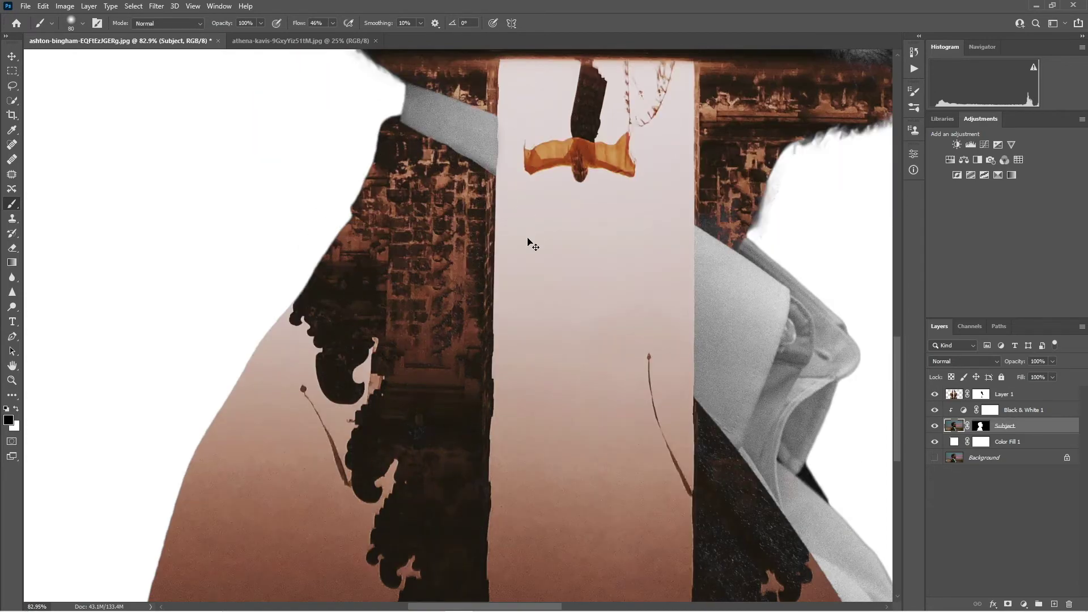
pyautogui.scroll(4, 510, 170)
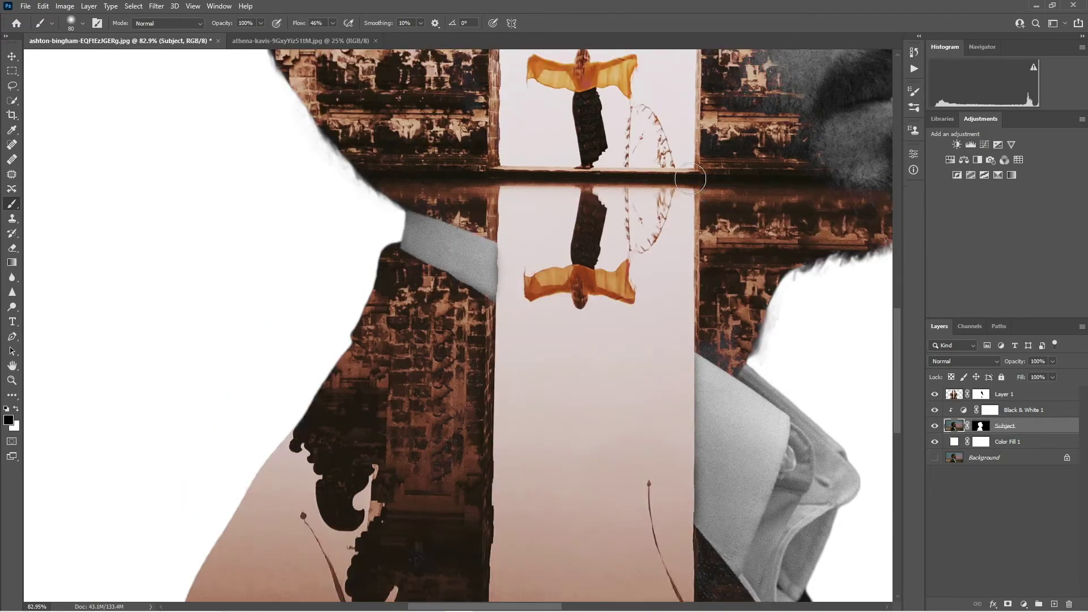
pyautogui.scroll(-2, 694, 327)
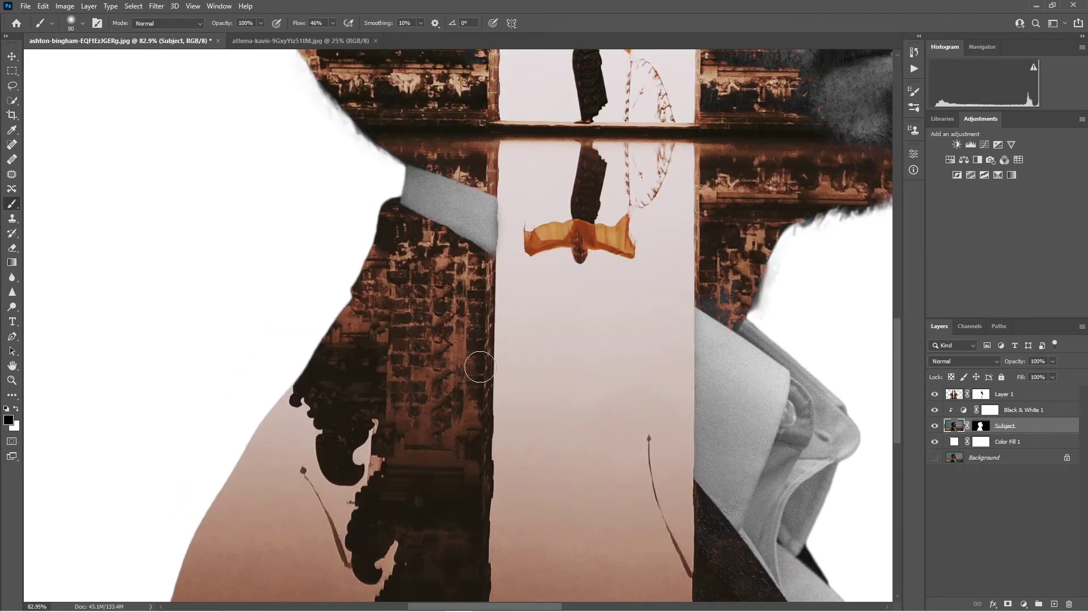
pyautogui.scroll(-6, 513, 504)
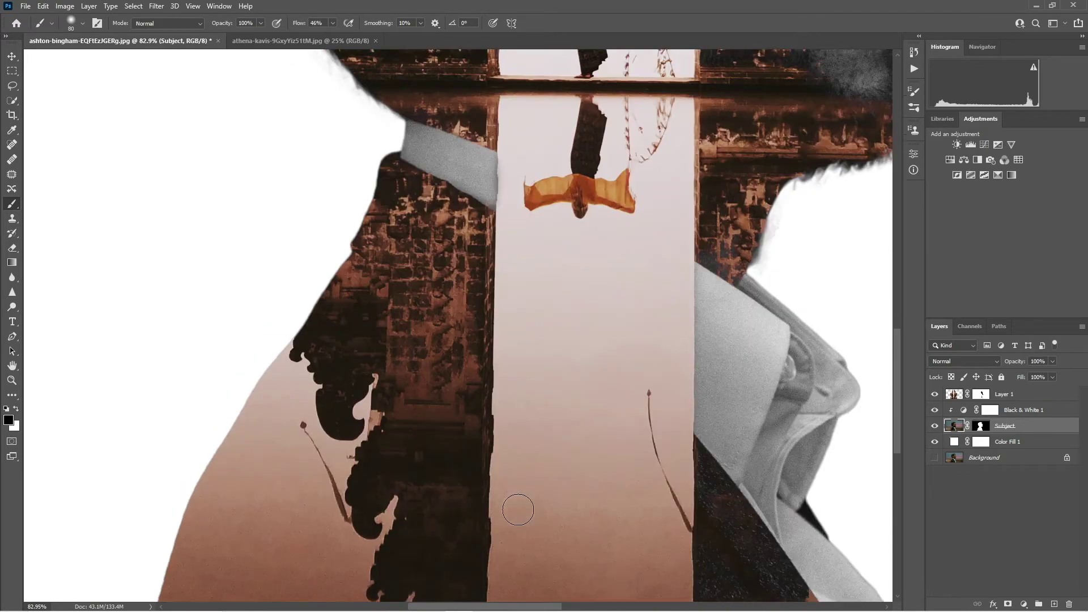
pyautogui.moveTo(704, 330)
pyautogui.mouseDown()
pyautogui.moveTo(794, 465)
pyautogui.moveTo(720, 429)
pyautogui.moveTo(687, 443)
pyautogui.moveTo(755, 525)
pyautogui.moveTo(769, 492)
pyautogui.moveTo(797, 473)
pyautogui.mouseUp()
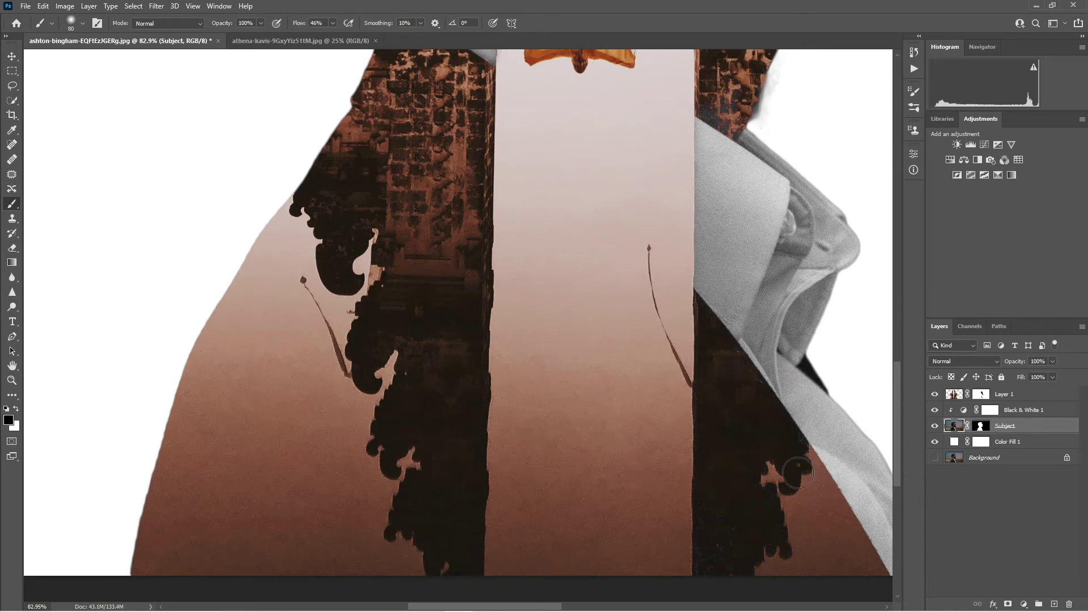
pyautogui.scroll(-3, 702, 564)
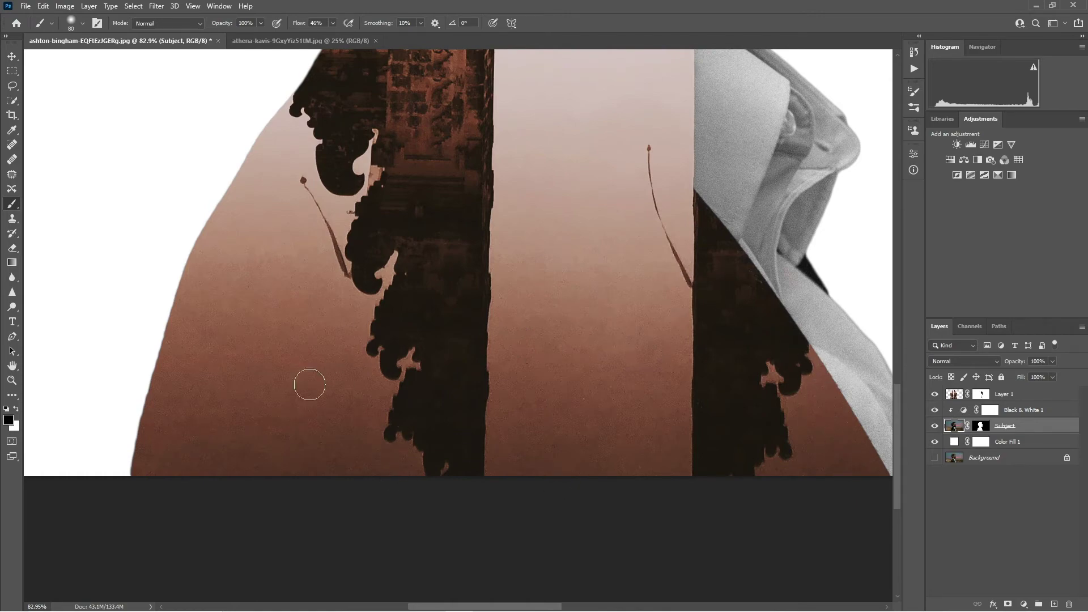
pyautogui.scroll(10, 522, 325)
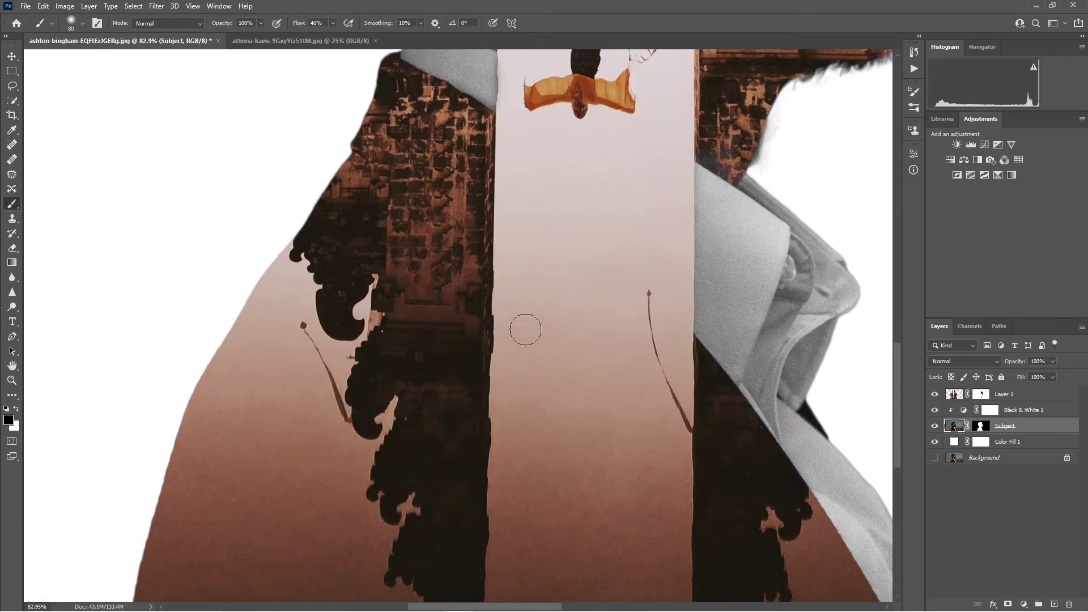
pyautogui.moveTo(708, 367)
pyautogui.mouseDown()
pyautogui.moveTo(730, 383)
pyautogui.moveTo(751, 353)
pyautogui.moveTo(736, 387)
pyautogui.mouseUp()
# Step: Paint black on the Subject layer behind the temple tops on both sides of the doorway to clean up the hair area
pyautogui.scroll(6, 737, 387)
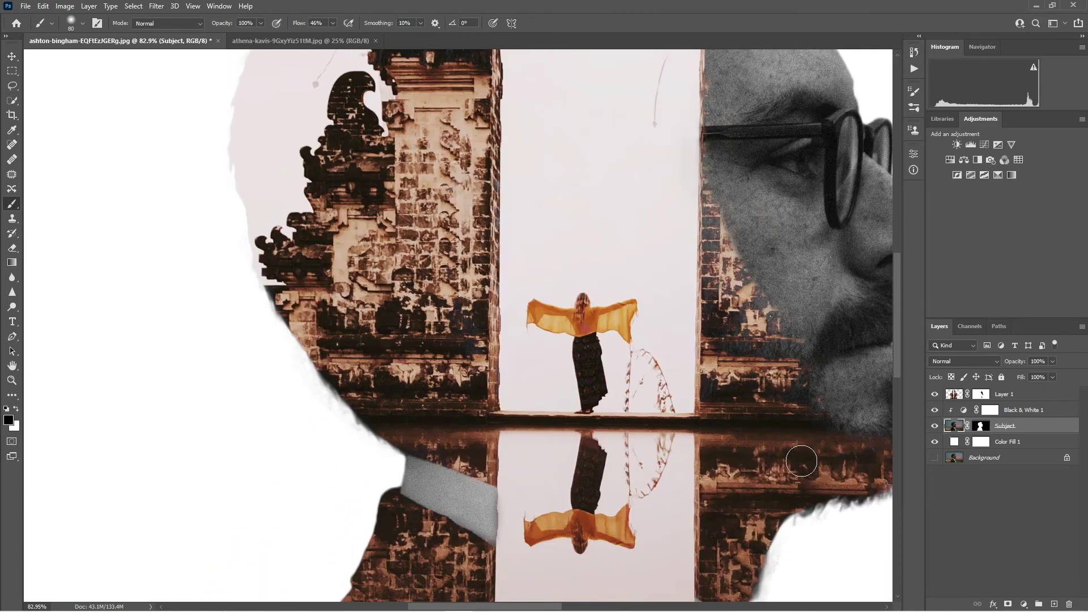
pyautogui.hscroll(3, 858, 501)
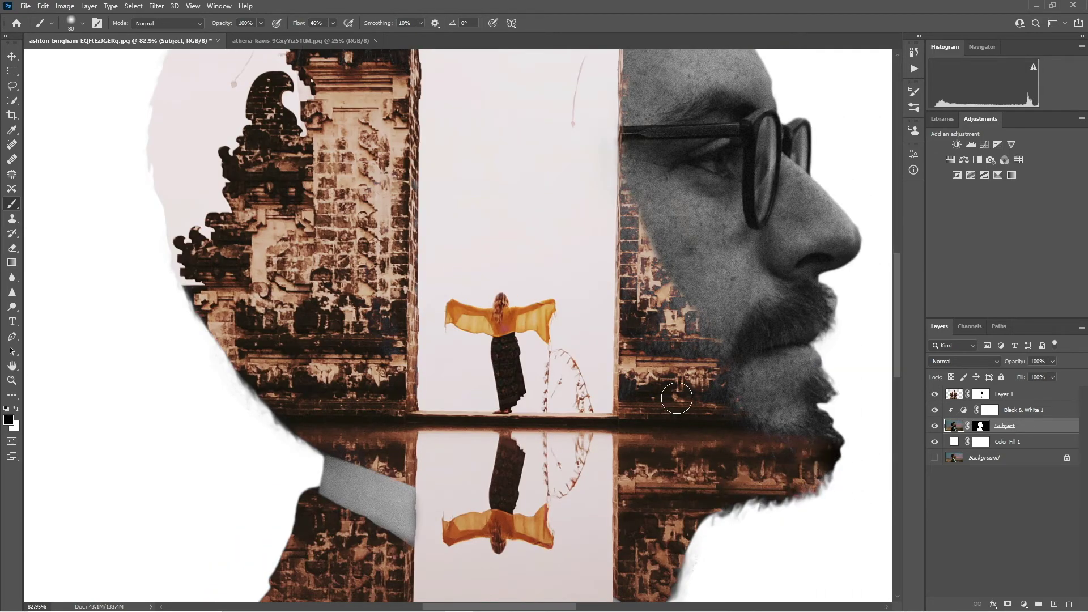
pyautogui.scroll(3, 617, 244)
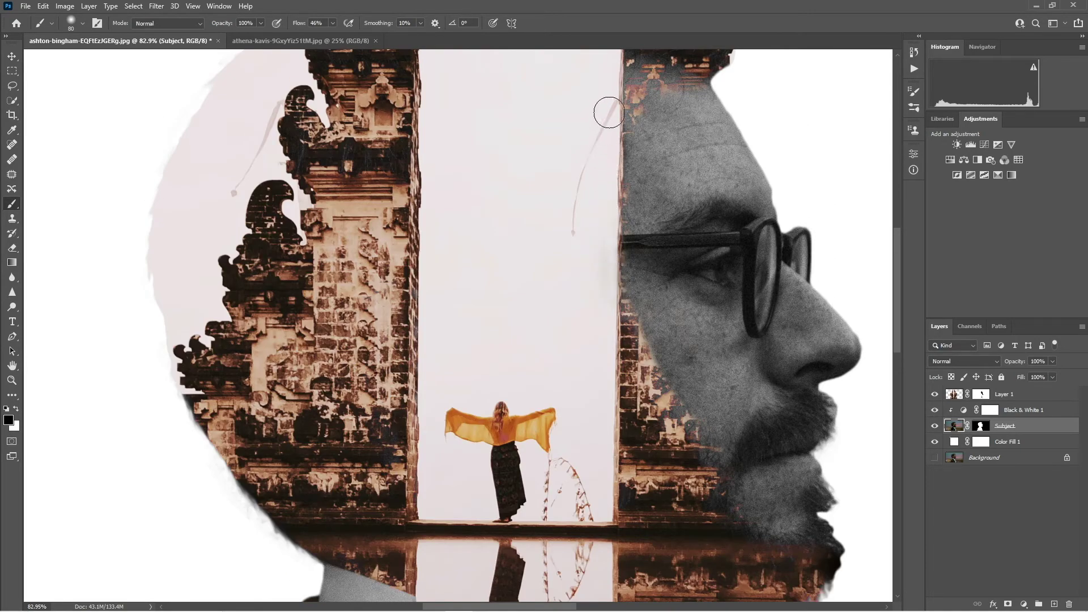
pyautogui.scroll(3, 616, 189)
pyautogui.moveTo(616, 188)
pyautogui.mouseDown()
pyautogui.moveTo(658, 171)
pyautogui.moveTo(652, 157)
pyautogui.moveTo(604, 225)
pyautogui.moveTo(603, 255)
pyautogui.moveTo(666, 157)
pyautogui.moveTo(694, 169)
pyautogui.moveTo(702, 116)
pyautogui.moveTo(729, 142)
pyautogui.mouseUp()
pyautogui.scroll(2, 732, 164)
pyautogui.moveTo(691, 111)
pyautogui.mouseDown()
pyautogui.moveTo(695, 132)
pyautogui.moveTo(637, 108)
pyautogui.mouseUp()
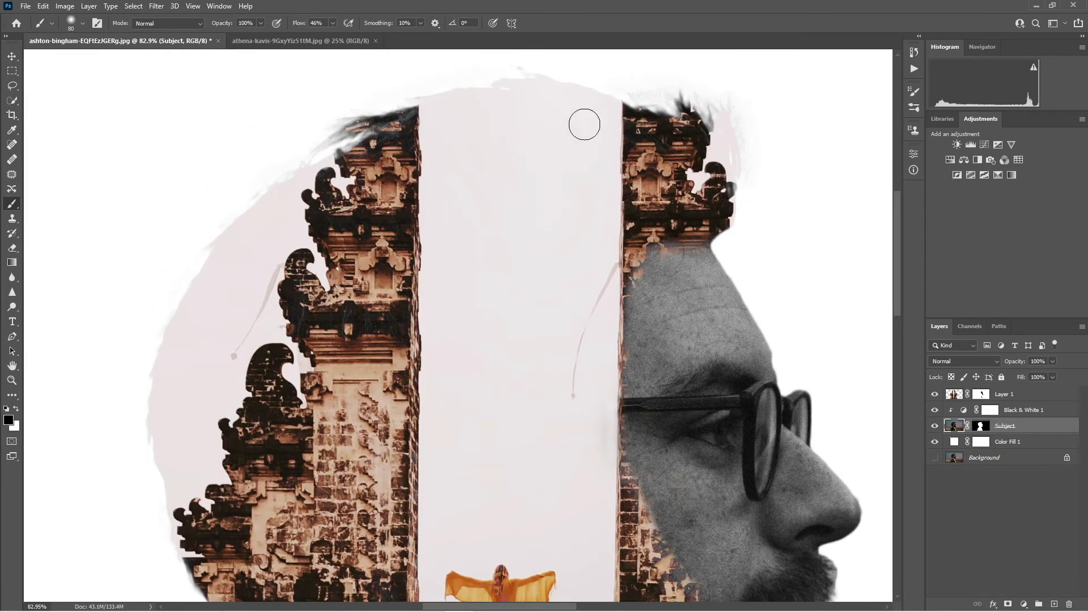
pyautogui.moveTo(400, 121); pyautogui.dragTo(351, 142)
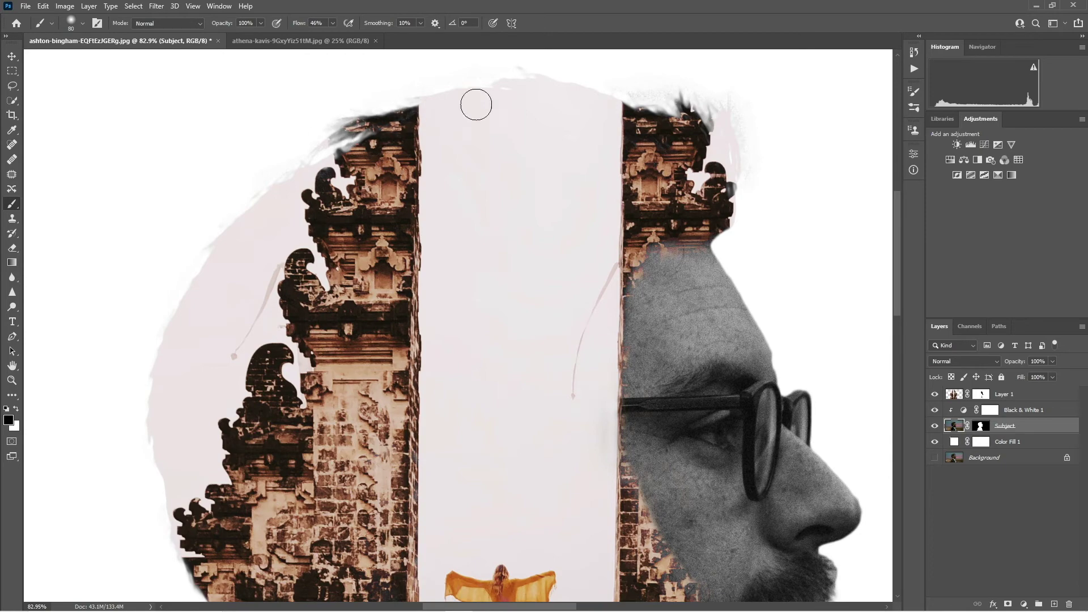
pyautogui.scroll(-2, 732, 151)
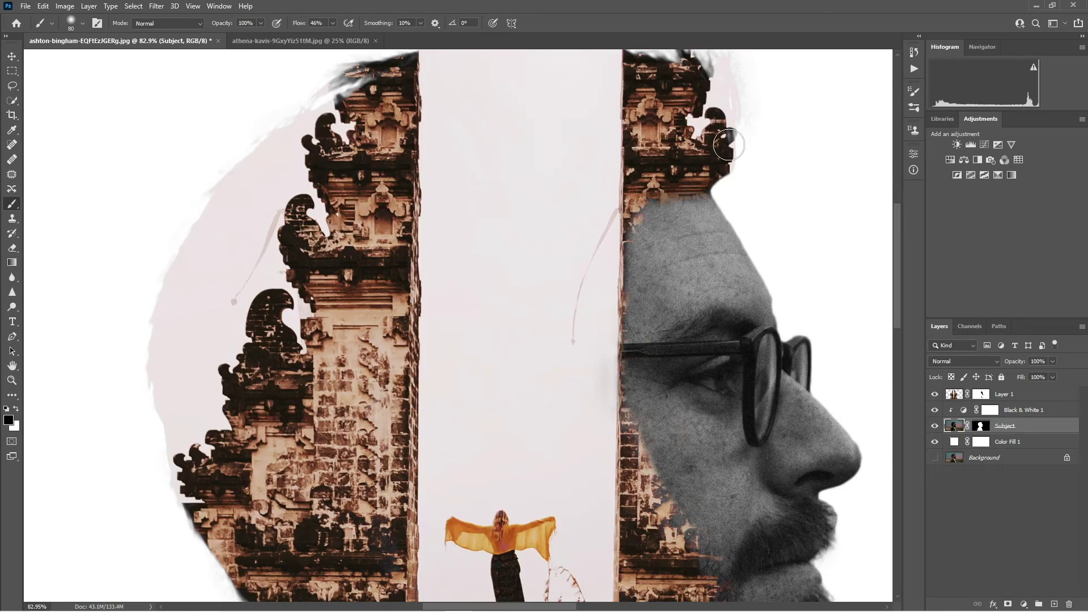
# Step: Change the Color Fill 1 background to eee5e6, sampled from the temple's pale sky behind the back of the head
pyautogui.hotkey('ctrl', '0')
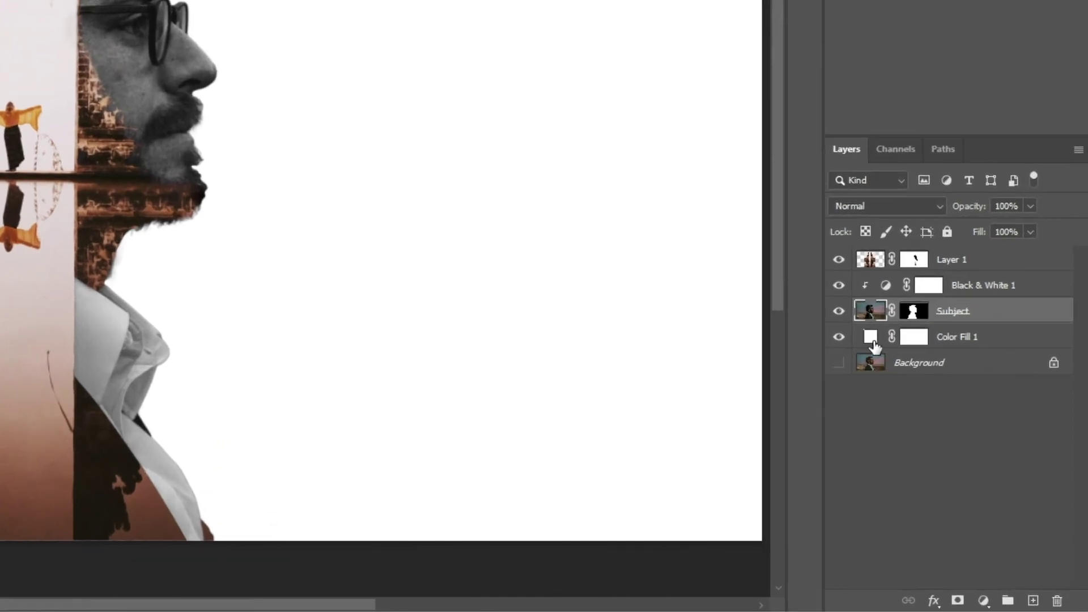
pyautogui.doubleClick(870, 337)
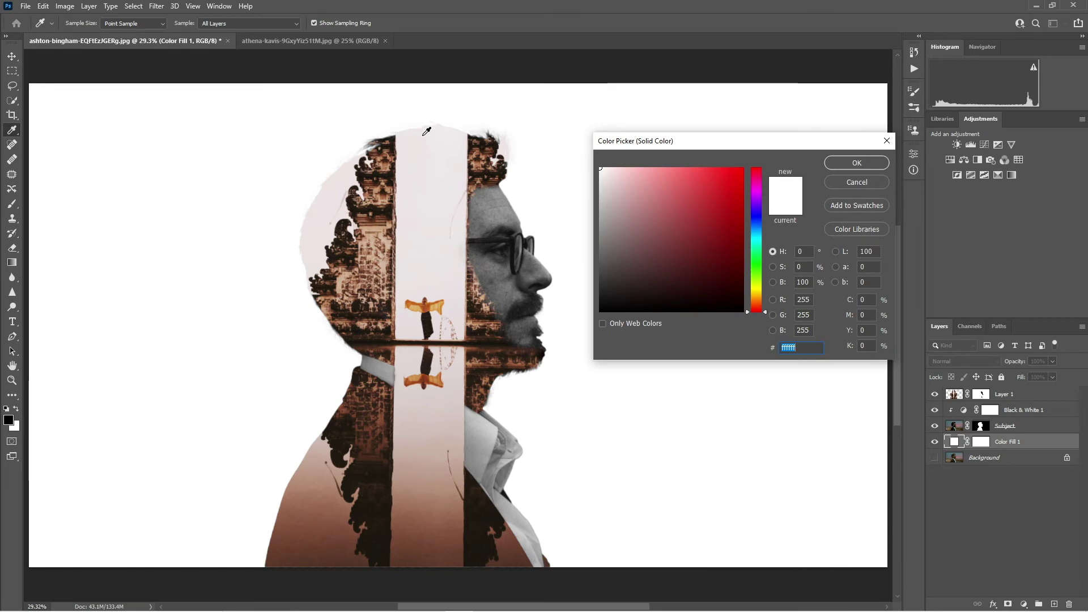
pyautogui.click(424, 133)
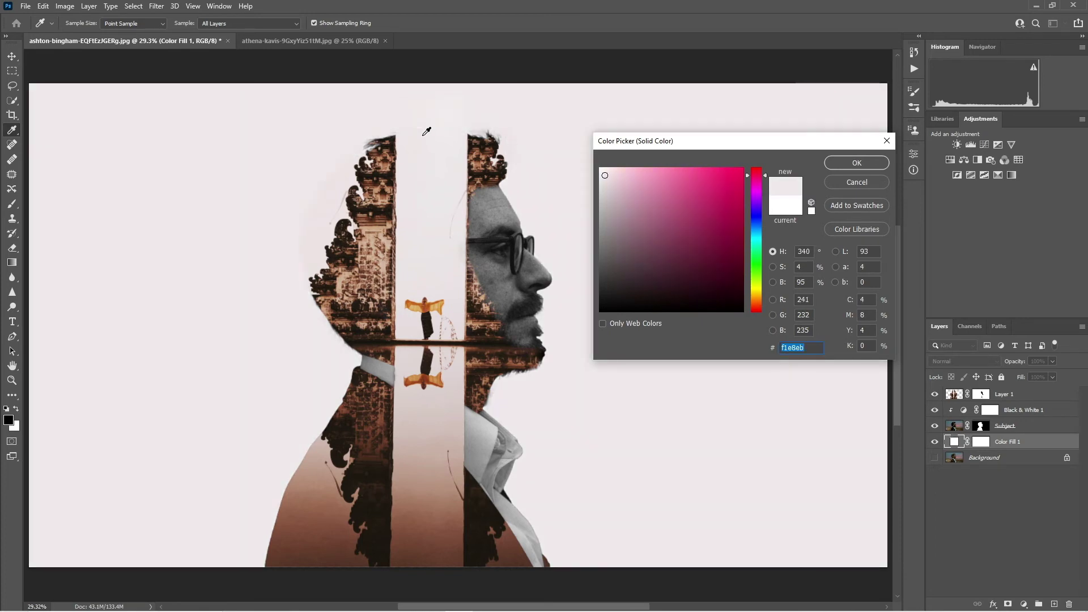
pyautogui.click(322, 208)
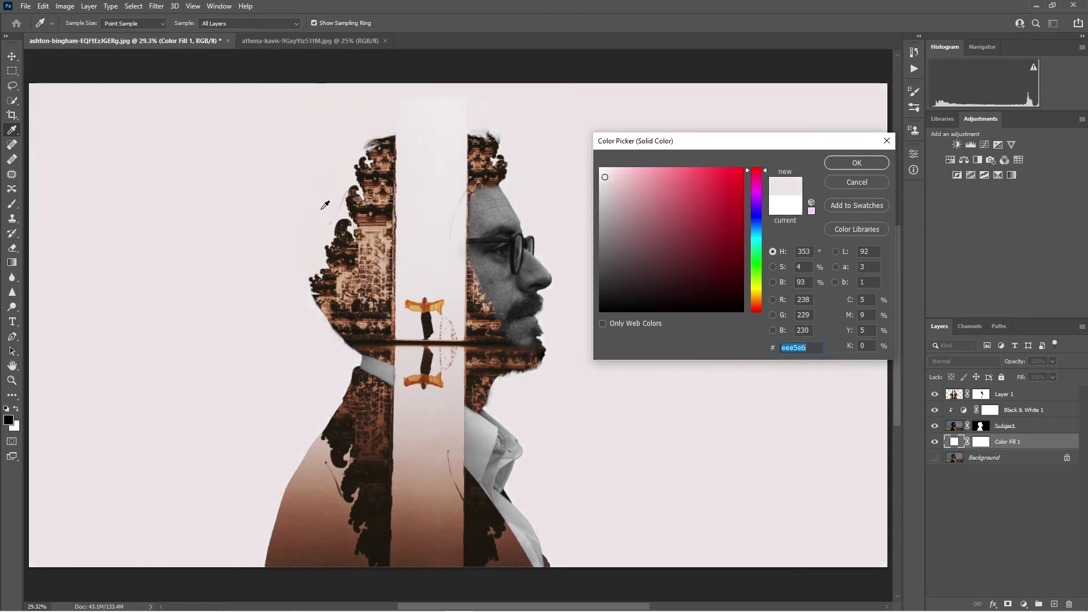
pyautogui.click(857, 163)
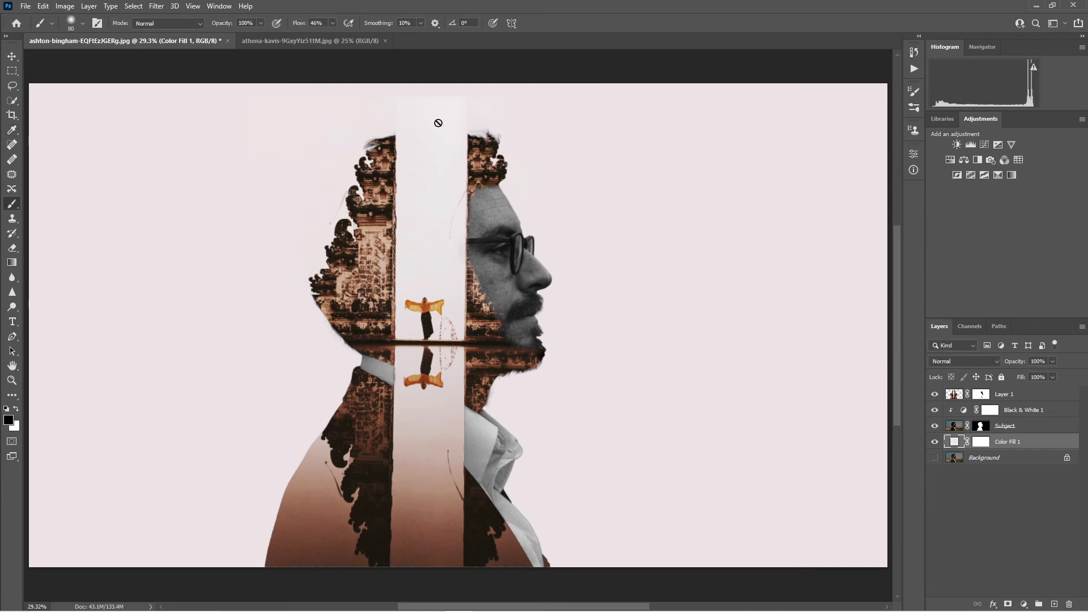
# Step: Paint black on Layer 1's mask above the temple doorway to hide the lighter strip of sky extending past the head
pyautogui.scroll(5, 426, 102)
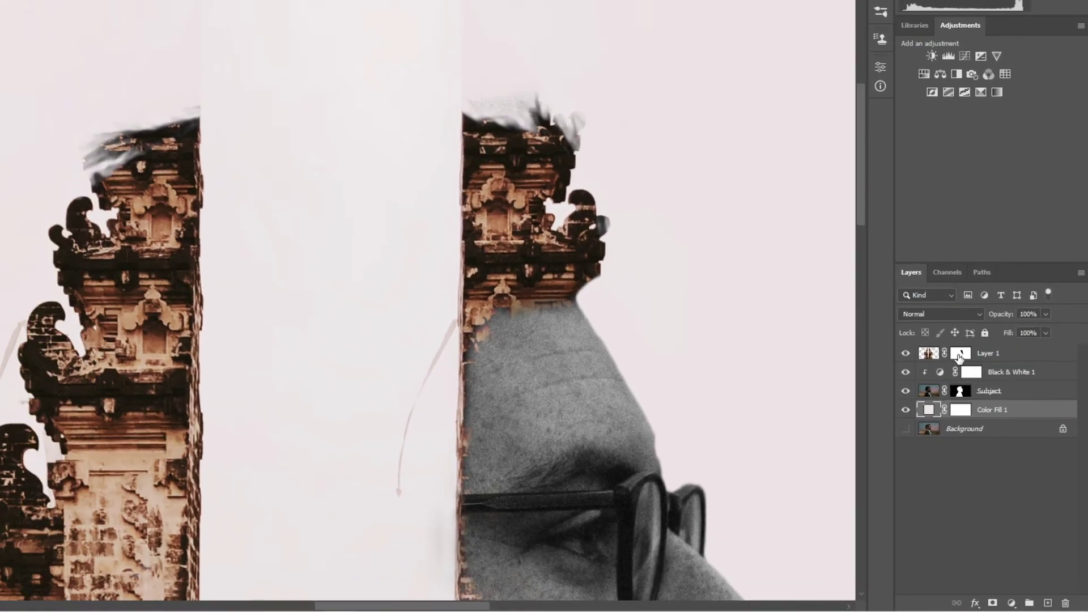
pyautogui.click(915, 266)
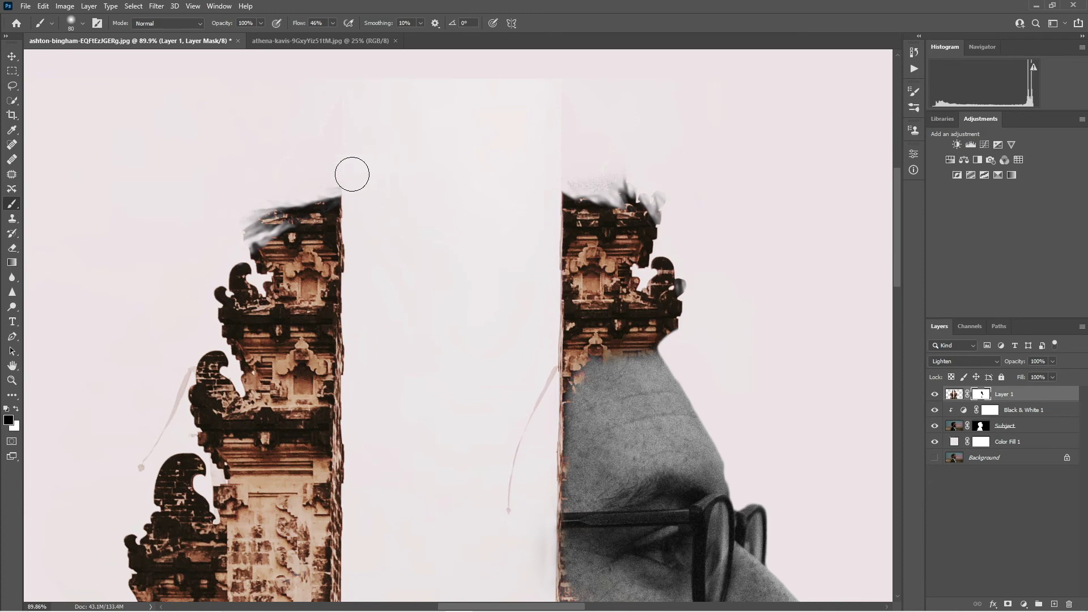
pyautogui.moveTo(345, 161)
pyautogui.mouseDown()
pyautogui.moveTo(485, 134)
pyautogui.moveTo(475, 69)
pyautogui.moveTo(564, 90)
pyautogui.moveTo(545, 131)
pyautogui.moveTo(585, 147)
pyautogui.moveTo(487, 149)
pyautogui.moveTo(339, 175)
pyautogui.moveTo(583, 152)
pyautogui.mouseUp()
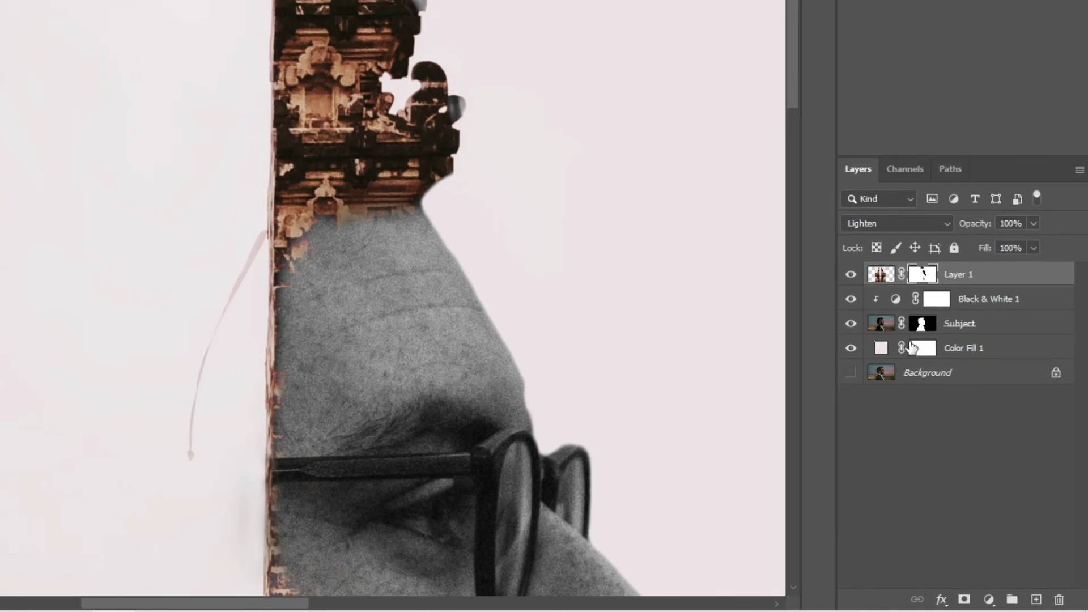
# Step: Paint black on the Subject layer's mask along the top of the head to hide the leftover hair between the temple towers
pyautogui.click(922, 323)
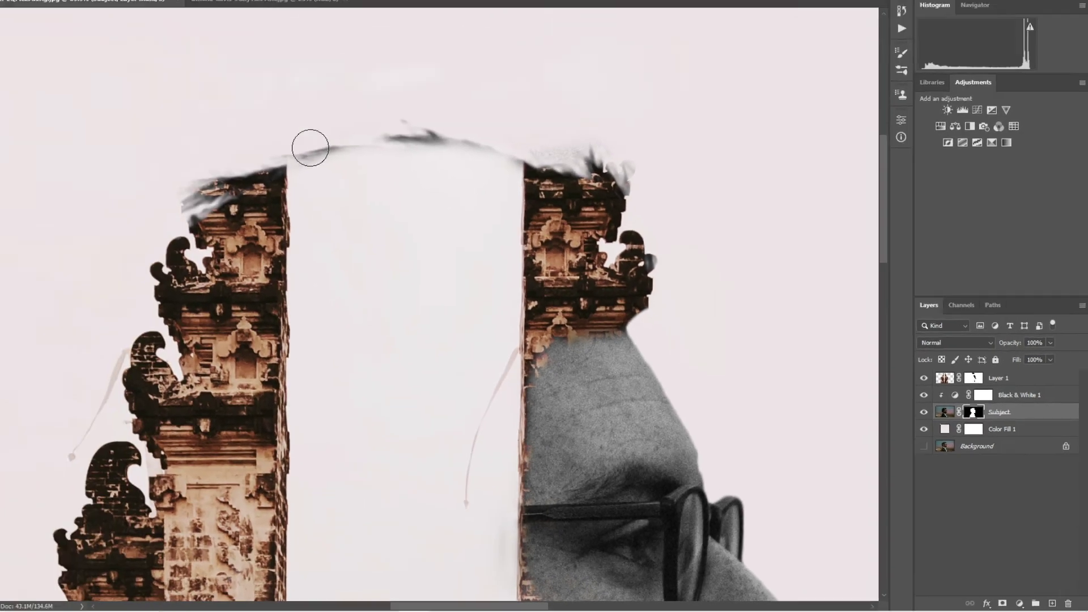
pyautogui.moveTo(309, 148); pyautogui.dragTo(577, 150)
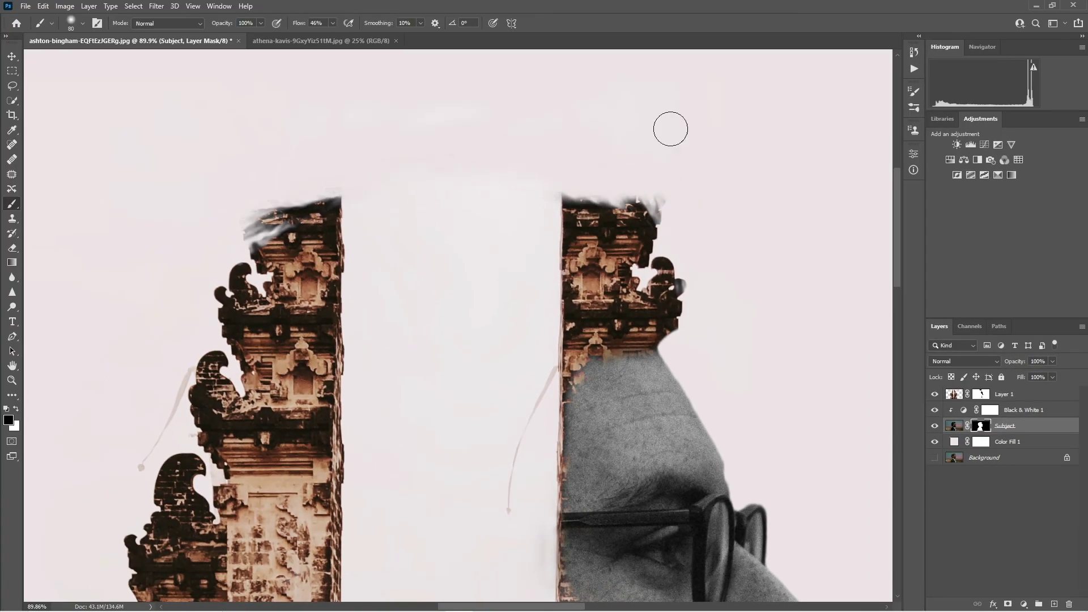
pyautogui.scroll(-2, 671, 127)
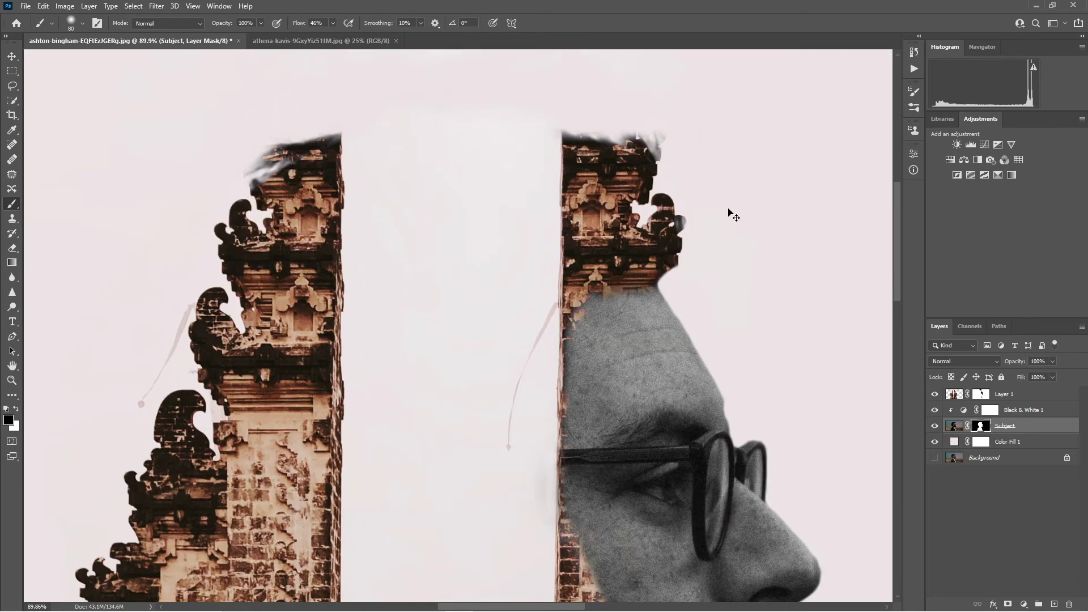
# Step: Add the text REVERIE above Layer 1 in a tall, narrow text box along the canvas's left edge, stacking one letter per line
pyautogui.hotkey('ctrl', '0')
pyautogui.click(1003, 394)
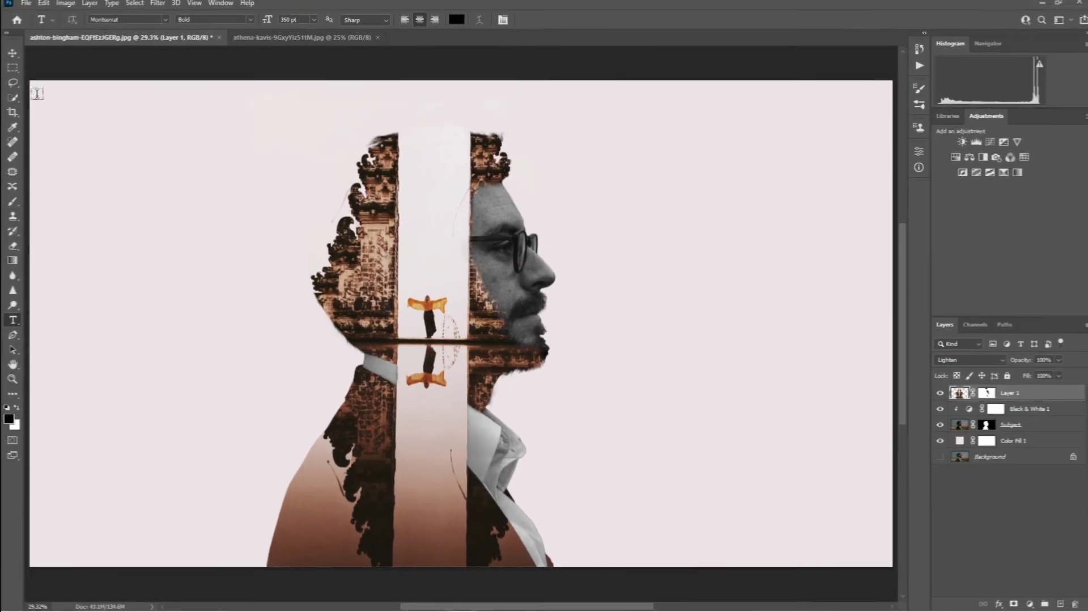
pyautogui.moveTo(56, 96); pyautogui.dragTo(115, 563)
pyautogui.write('RE')
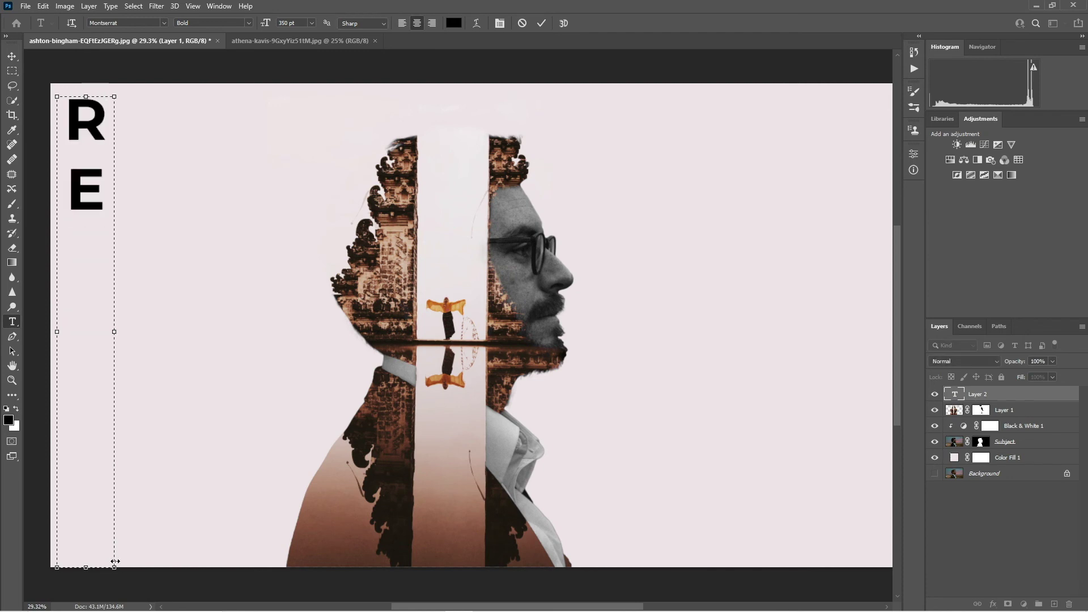
pyautogui.write('VER')
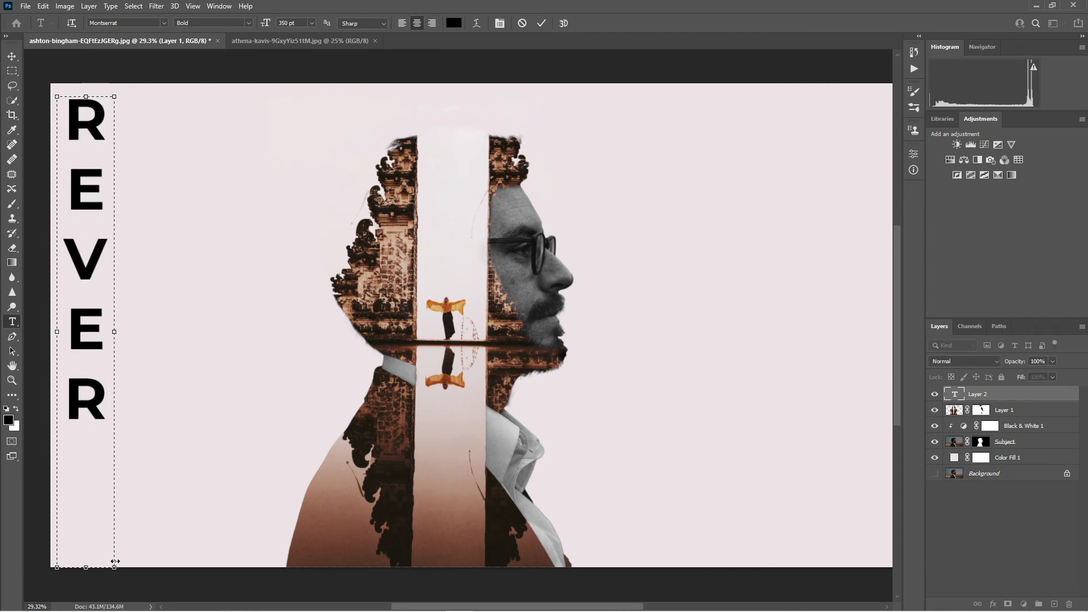
pyautogui.write('IE')
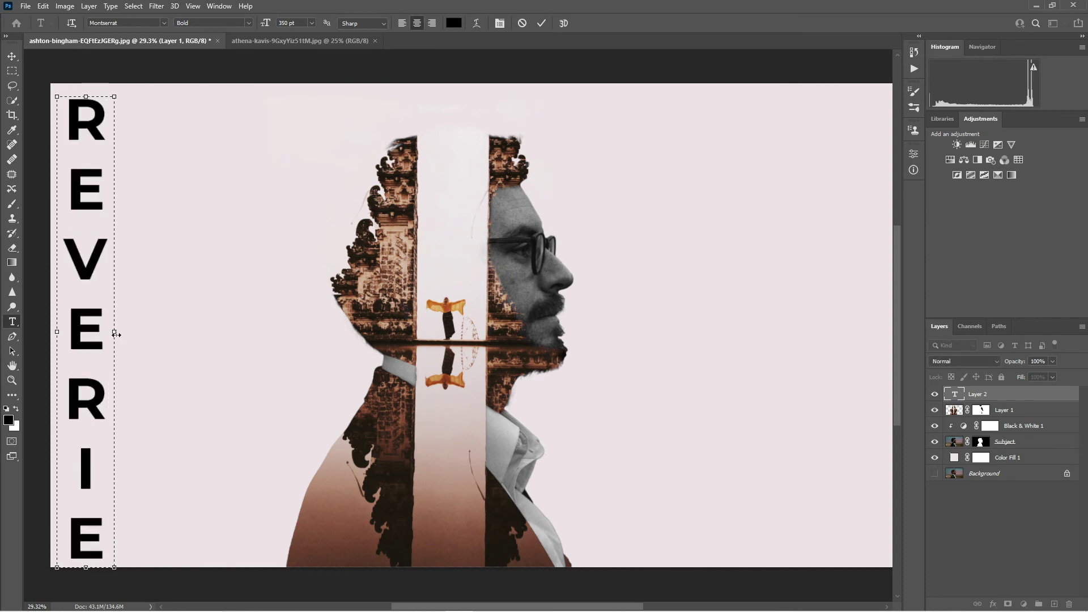
# Step: Adjust the REVERIE text box so the letters are partly cut off by the left canvas edge and sit slightly higher
pyautogui.moveTo(57, 332); pyautogui.dragTo(32, 330)
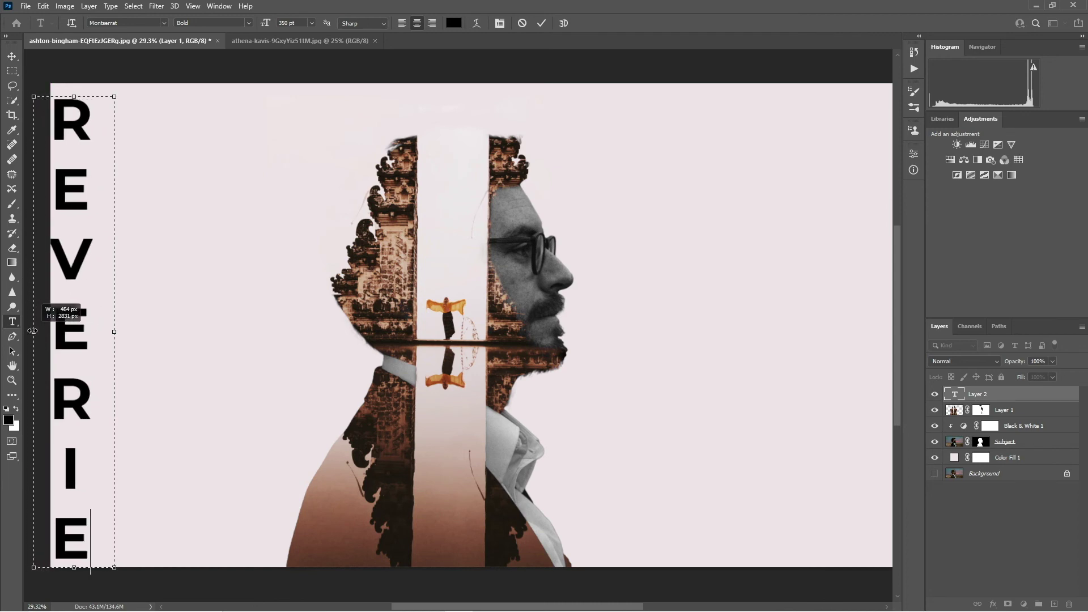
pyautogui.moveTo(114, 331); pyautogui.dragTo(33, 331)
pyautogui.moveTo(87, 331); pyautogui.dragTo(81, 330)
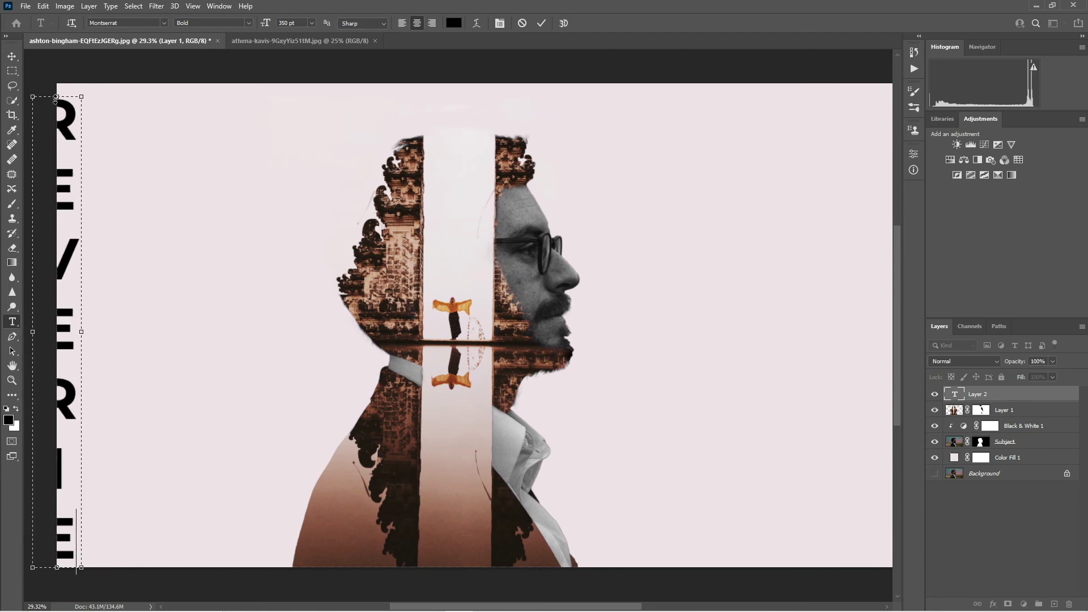
pyautogui.moveTo(58, 98); pyautogui.dragTo(58, 91)
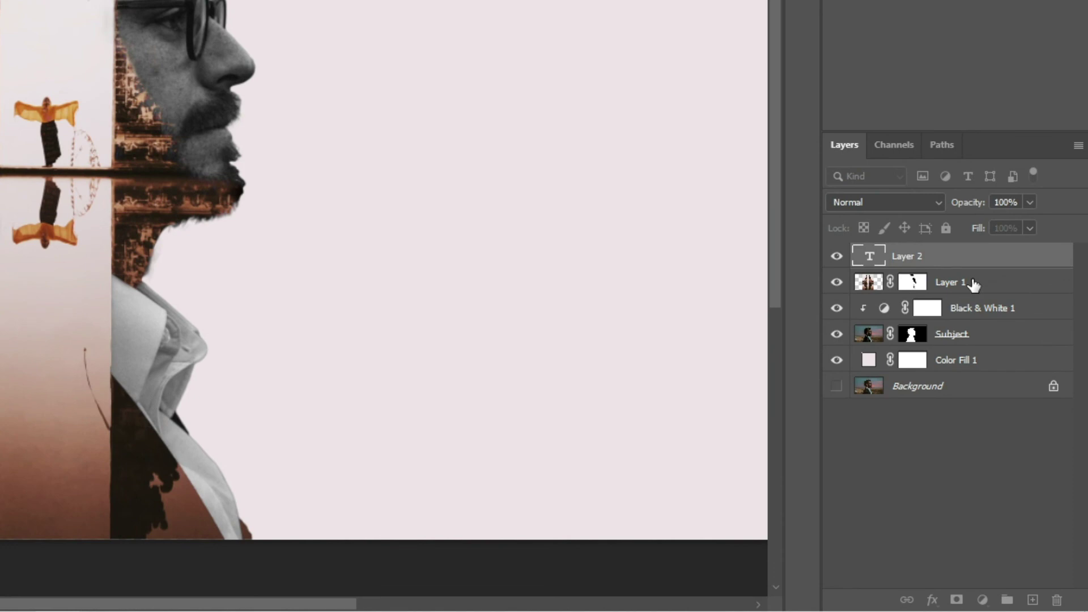
# Step: Duplicate Layer 1 above the REVERIE text layer and delete the copy's mask without applying it
pyautogui.click(973, 284)
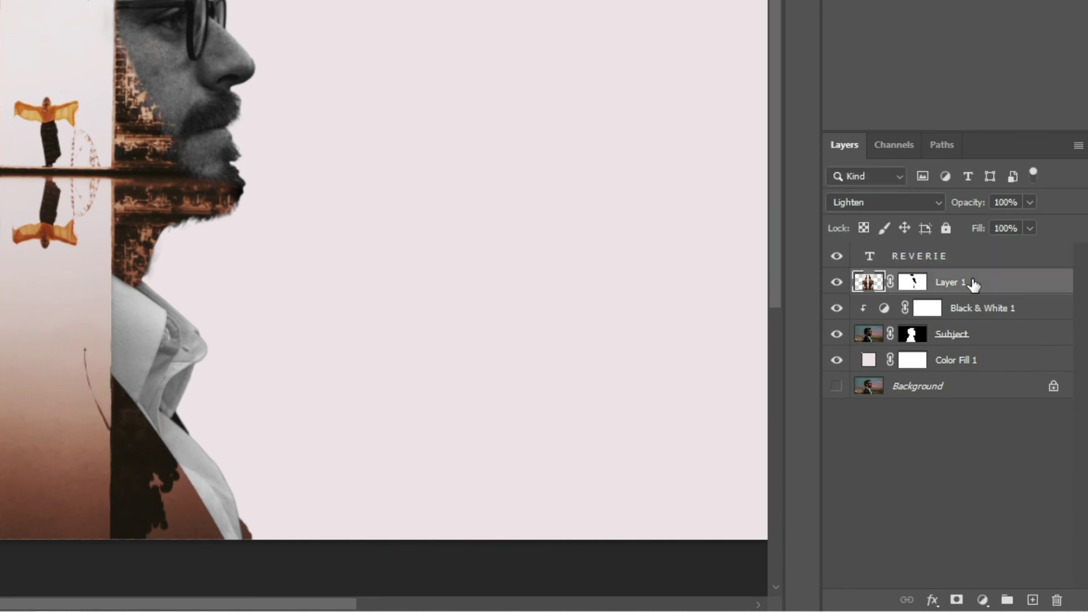
pyautogui.moveTo(973, 284); pyautogui.dragTo(979, 250)
pyautogui.moveTo(907, 254); pyautogui.dragTo(1058, 600)
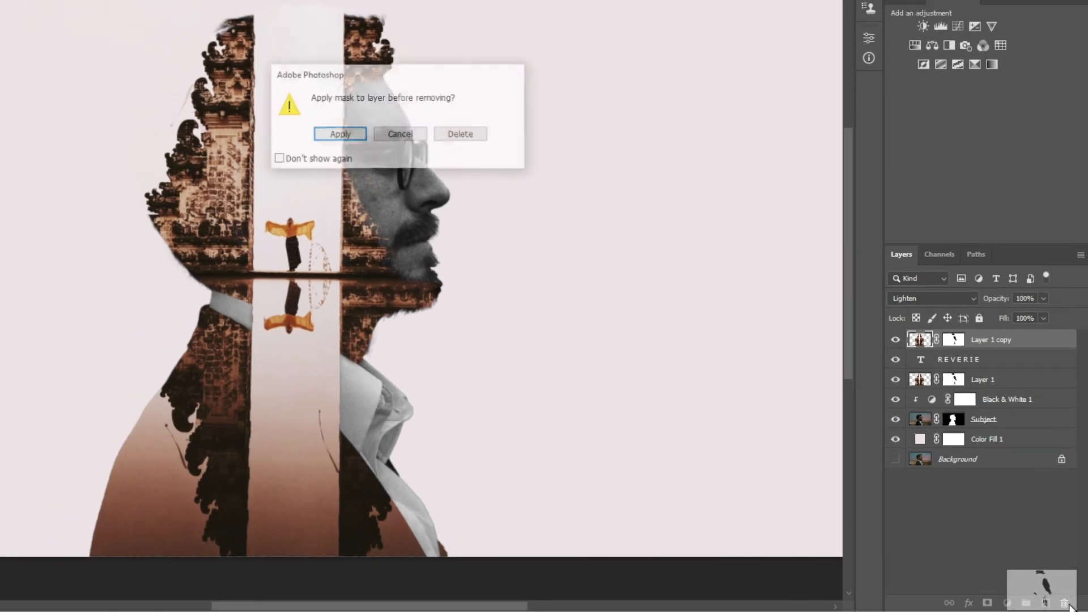
pyautogui.click(463, 135)
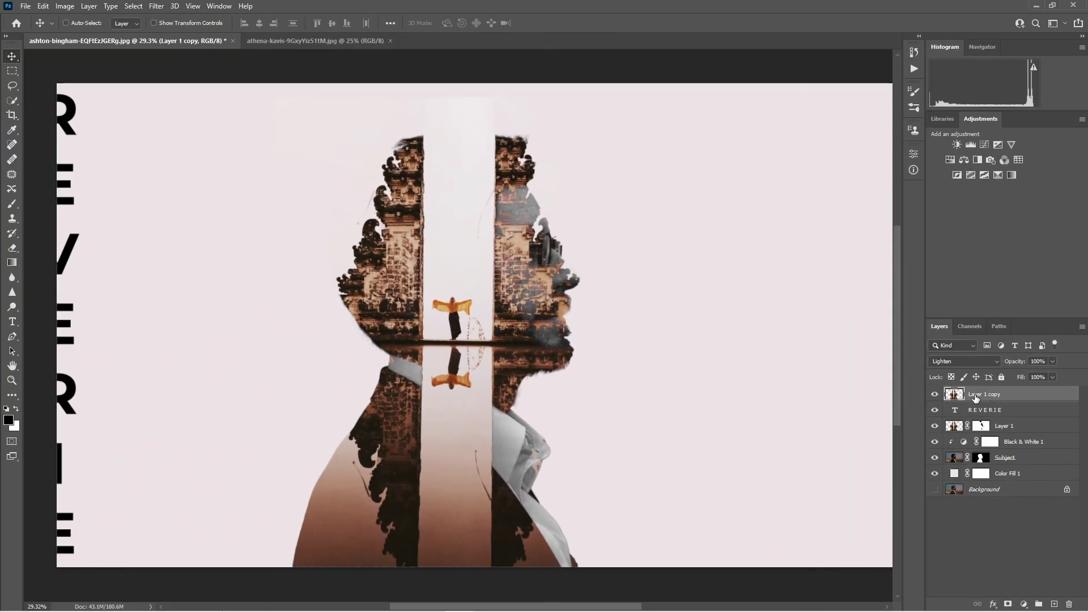
# Step: Move the Layer 1 copy over the REVERIE letters so the temple texture fills them, and view the composition without the panels
pyautogui.hotkey('ctrl', 't')
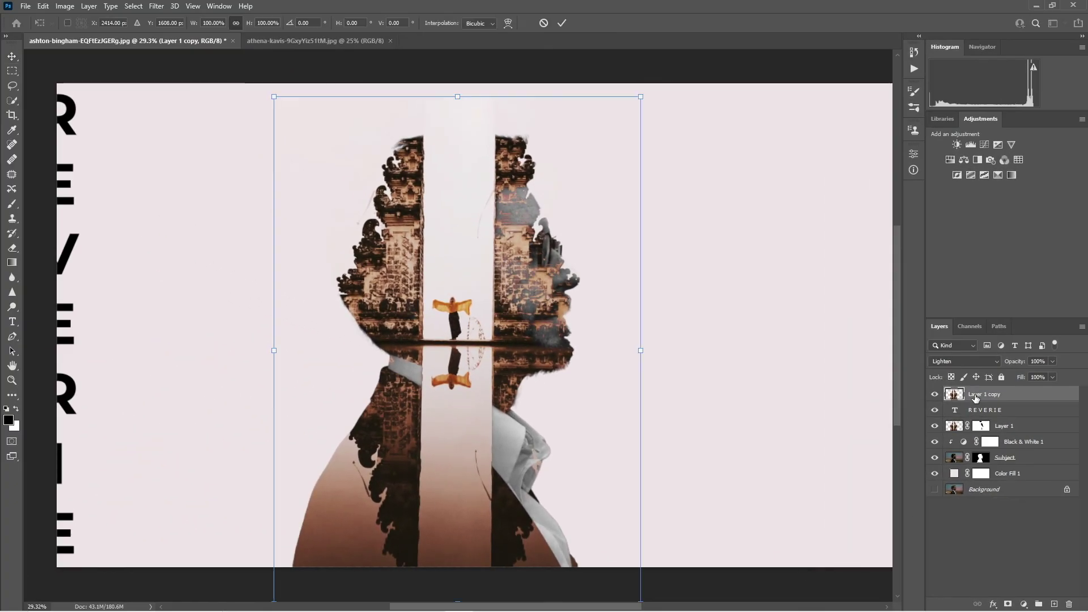
pyautogui.moveTo(606, 250); pyautogui.dragTo(271, 216)
pyautogui.press('Return')
pyautogui.press('Tab')
pyautogui.hotkey('ctrl', '0')
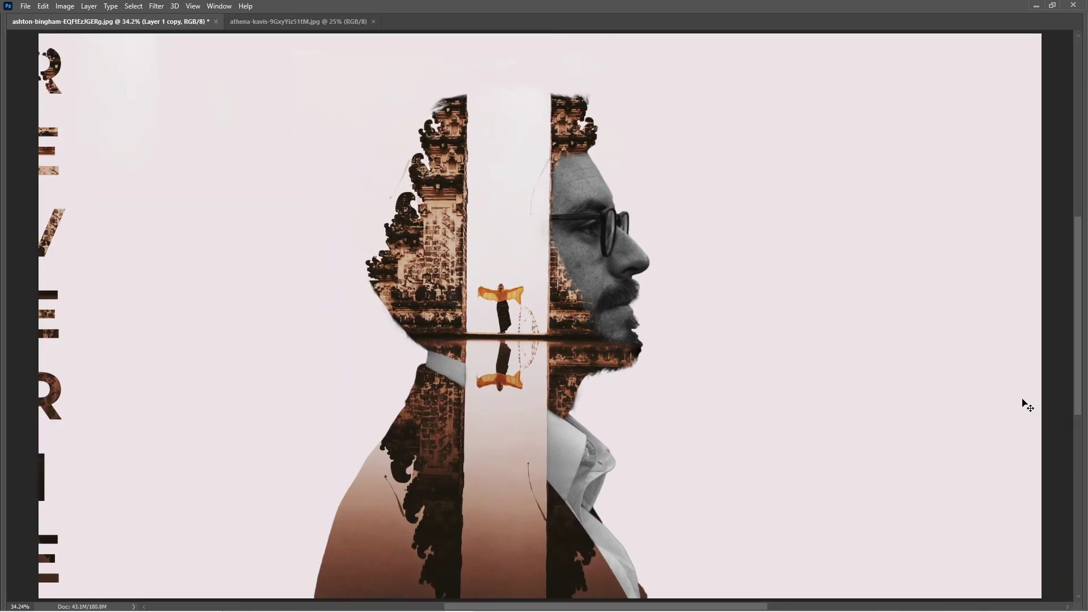